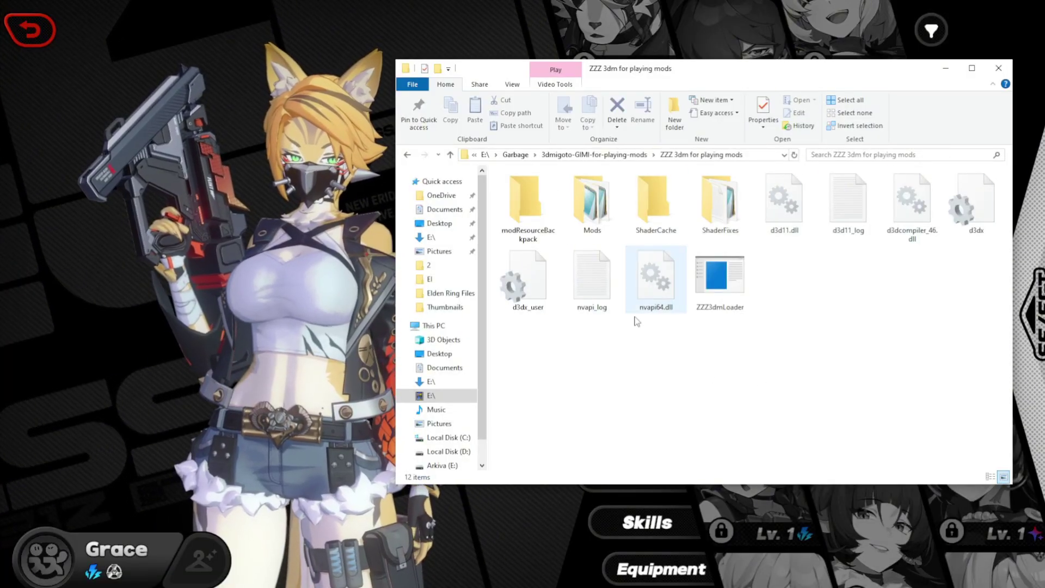
# Minimize Explorer and view Rina, then Grace in her modded cat-girl outfit.
pyautogui.click(946, 69)
pyautogui.click(693, 288)
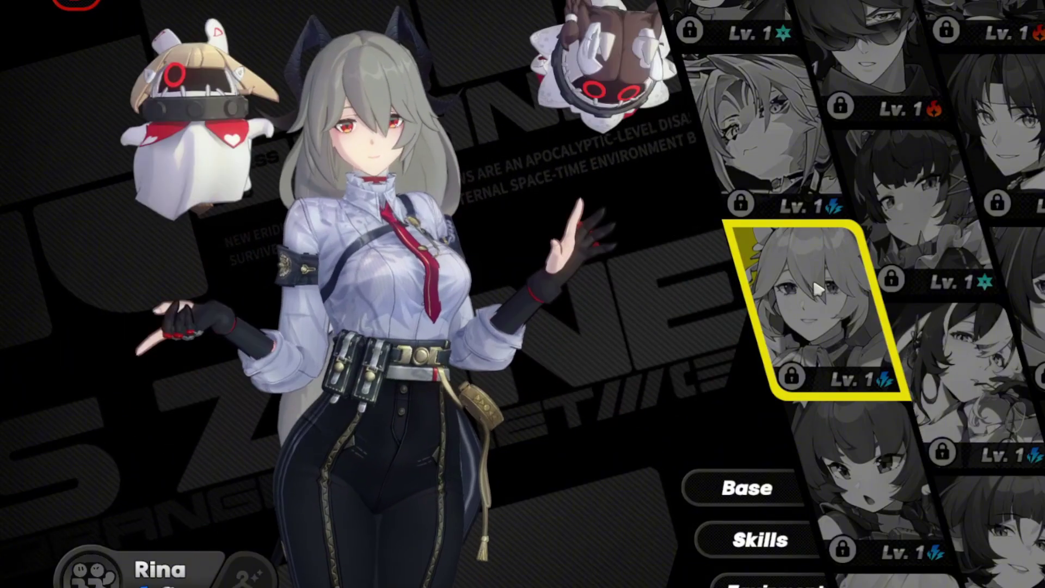
pyautogui.click(786, 126)
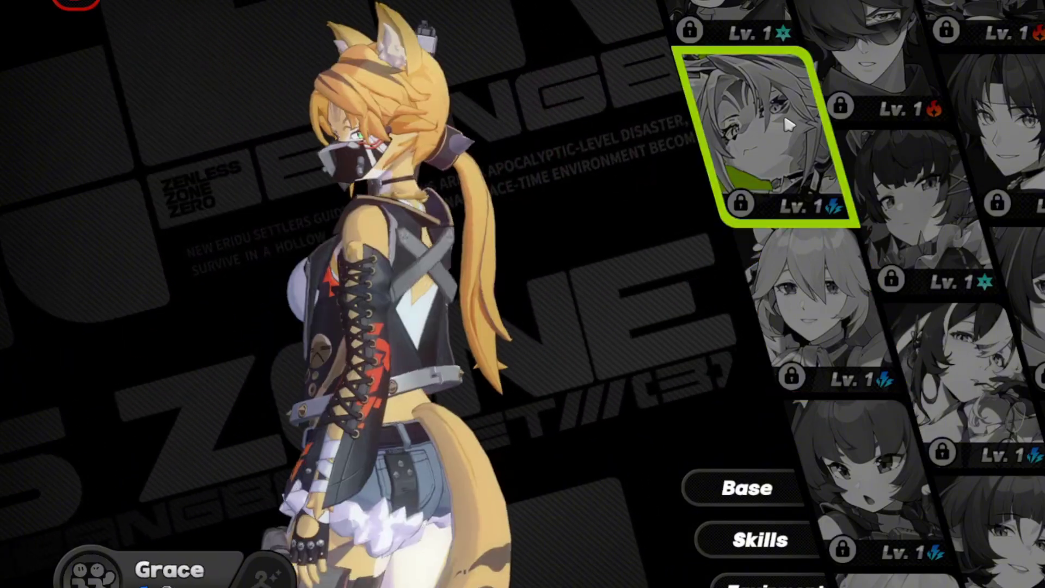
pyautogui.scroll(-3, 788, 130)
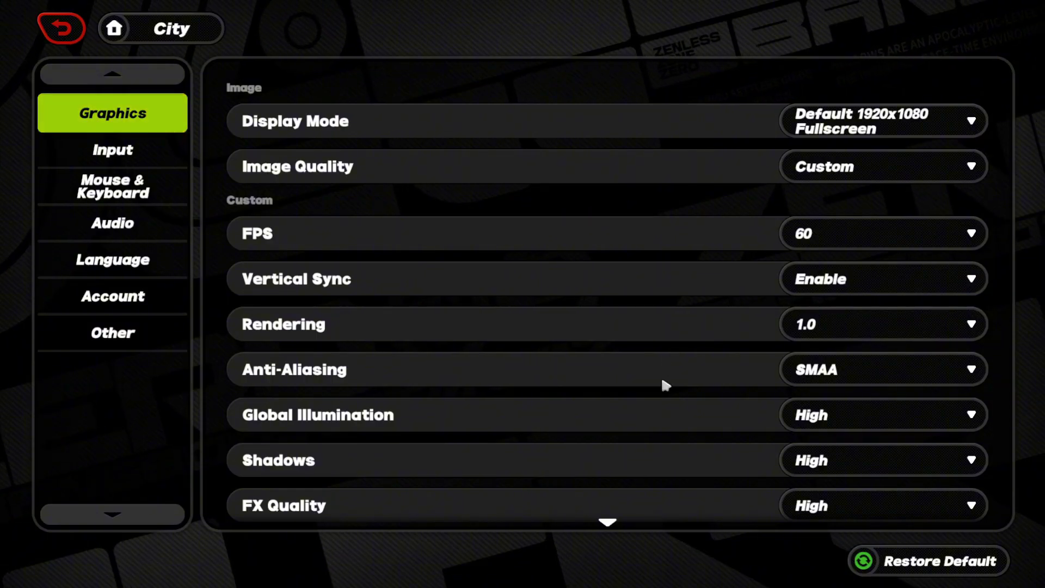
pyautogui.scroll(-3, 662, 382)
pyautogui.scroll(-3, 658, 340)
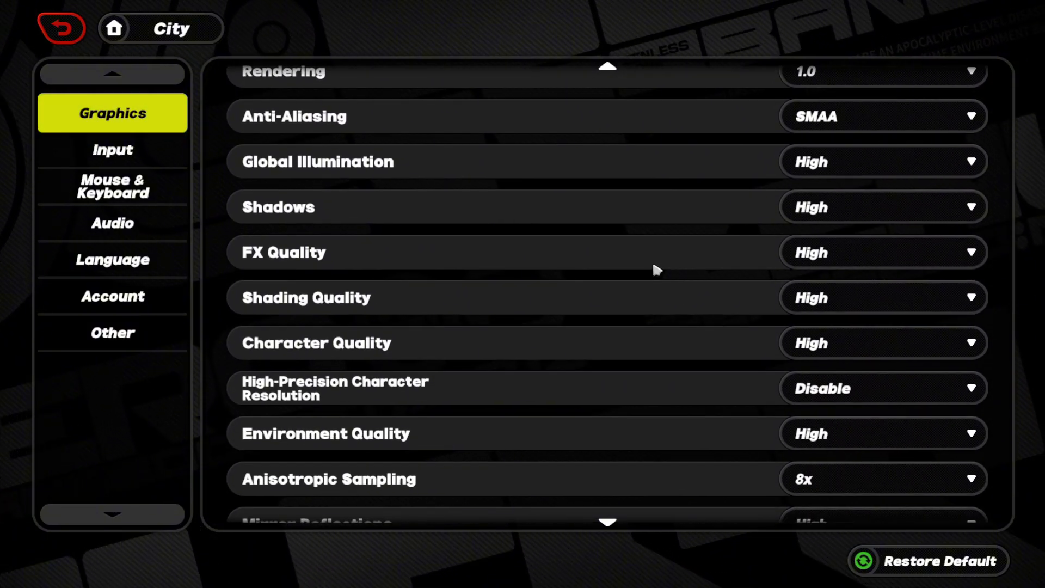
pyautogui.click(896, 327)
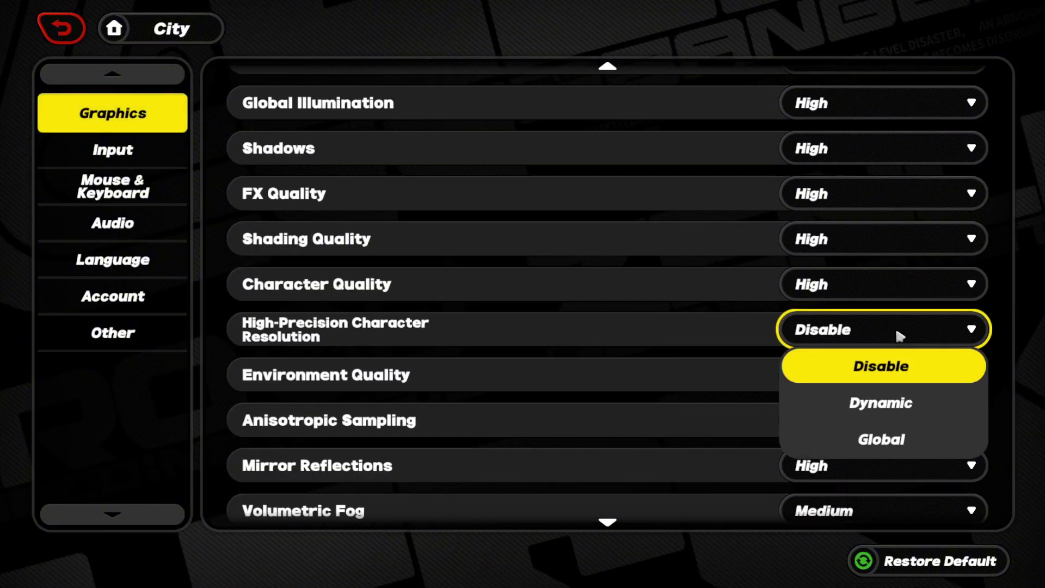
pyautogui.click(896, 325)
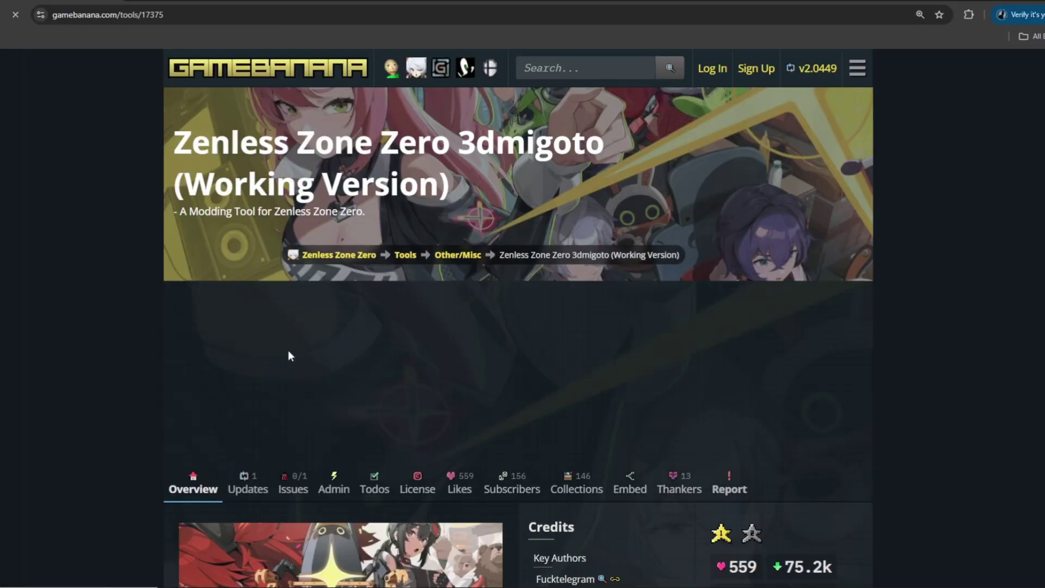
# Scroll the 3dmigoto tool page and advance a mod's gallery to picture 8 of 28.
pyautogui.scroll(-6, 289, 353)
pyautogui.scroll(-3, 290, 354)
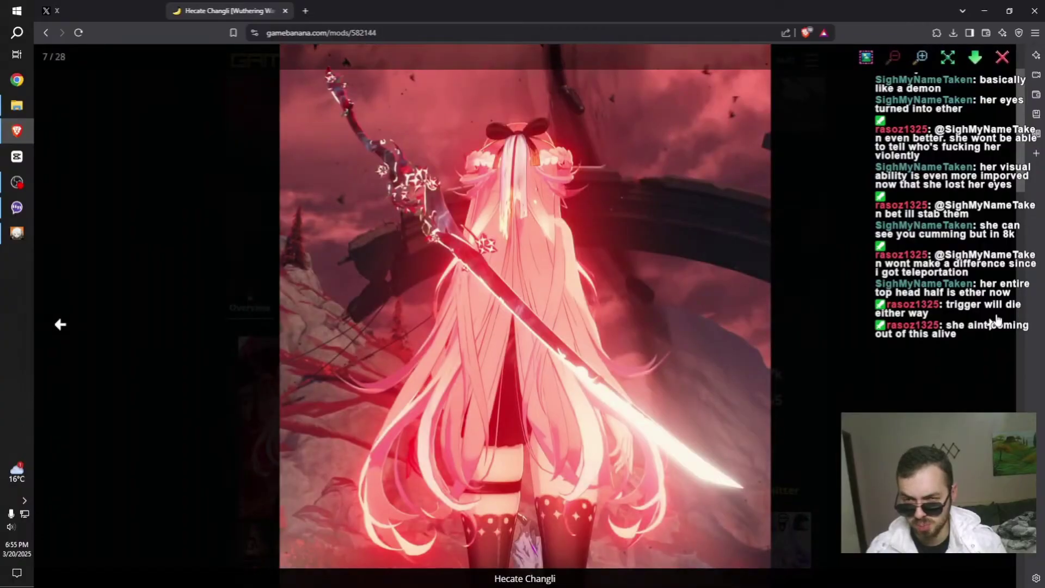
pyautogui.click(990, 325)
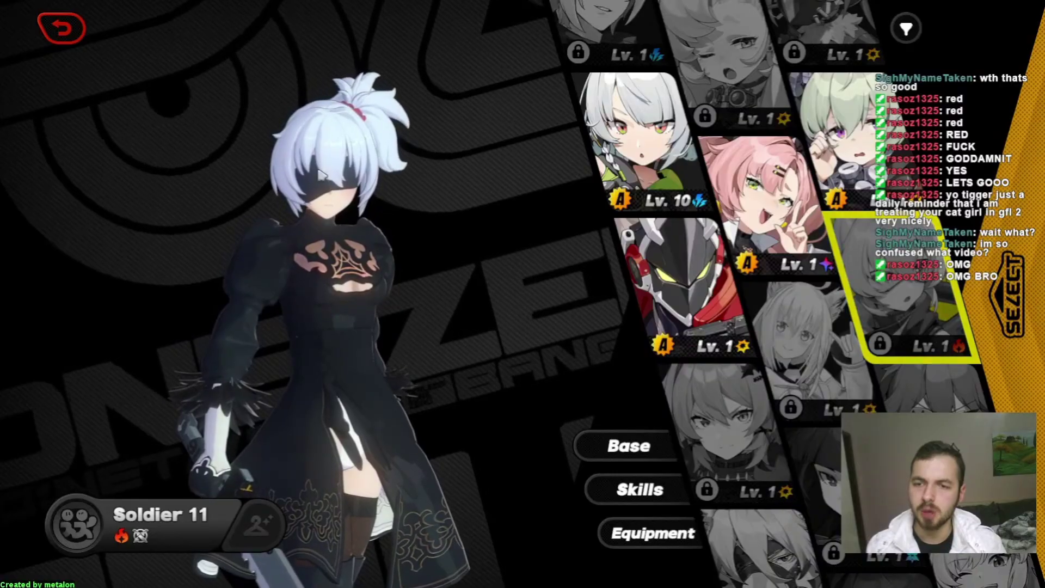
# Scroll the agent roster grid past Soldier 11 in her black-dress skin.
pyautogui.scroll(-2, 874, 360)
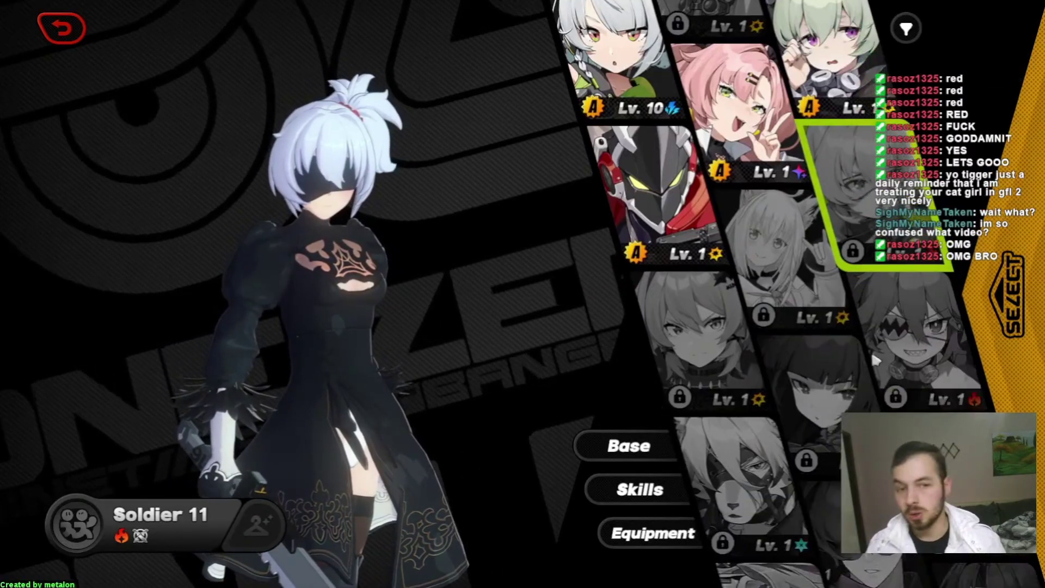
pyautogui.scroll(-4, 871, 351)
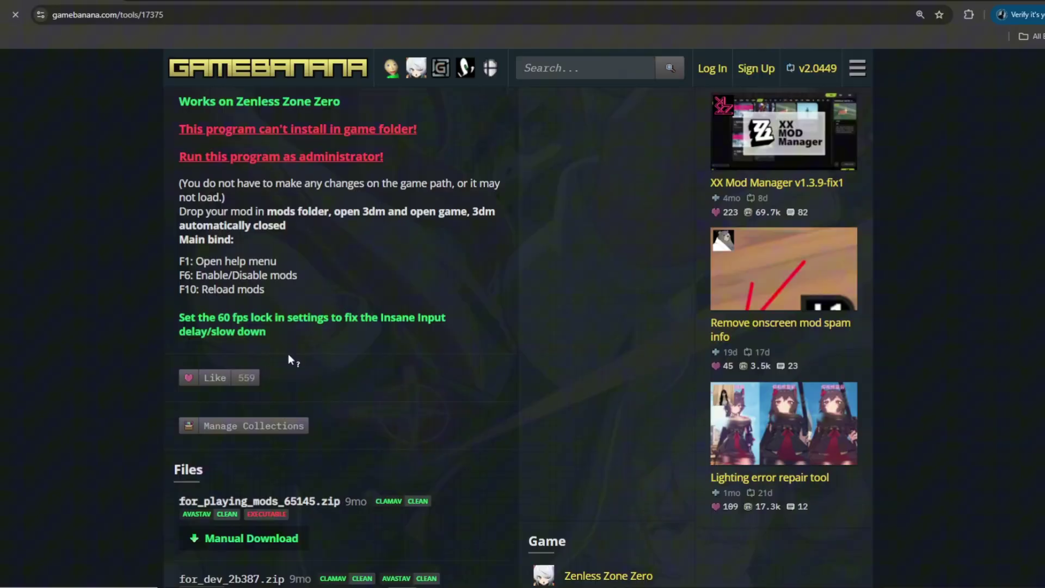
# Download and save for_playing_mods_65145.zip from the 3dmigoto page's Files section.
pyautogui.scroll(-3, 290, 359)
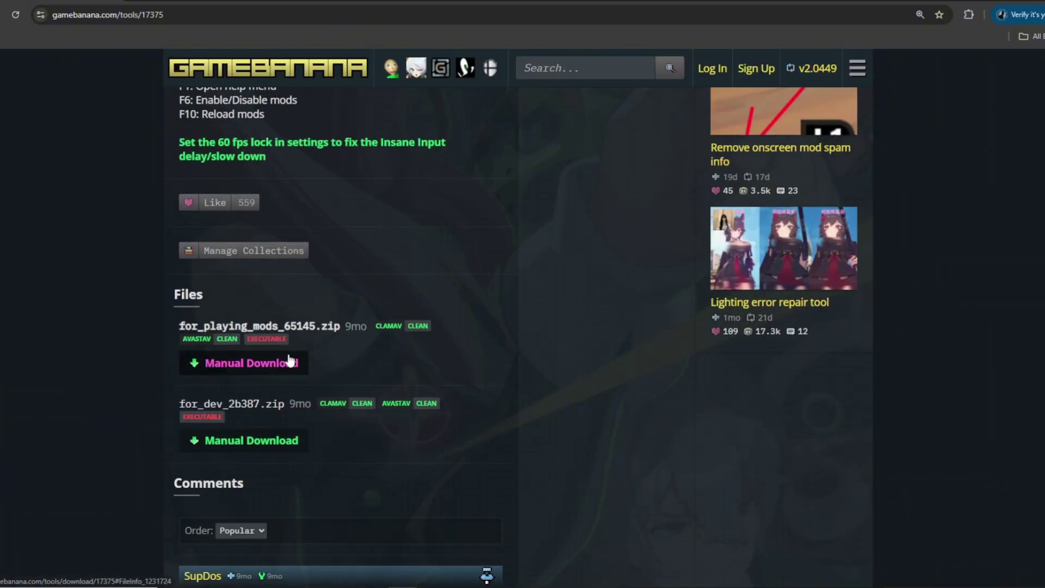
pyautogui.scroll(-1, 354, 362)
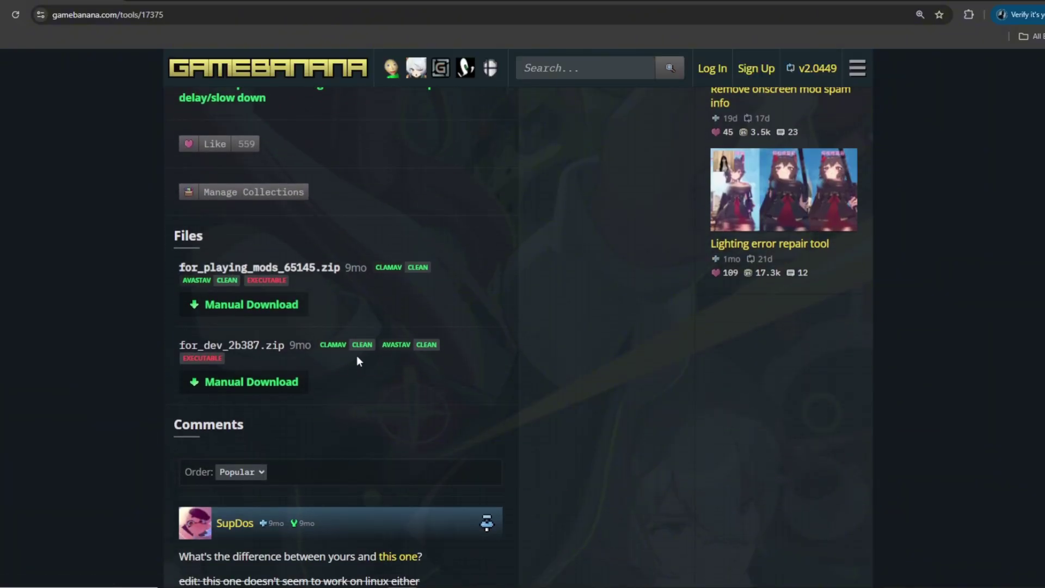
pyautogui.click(257, 306)
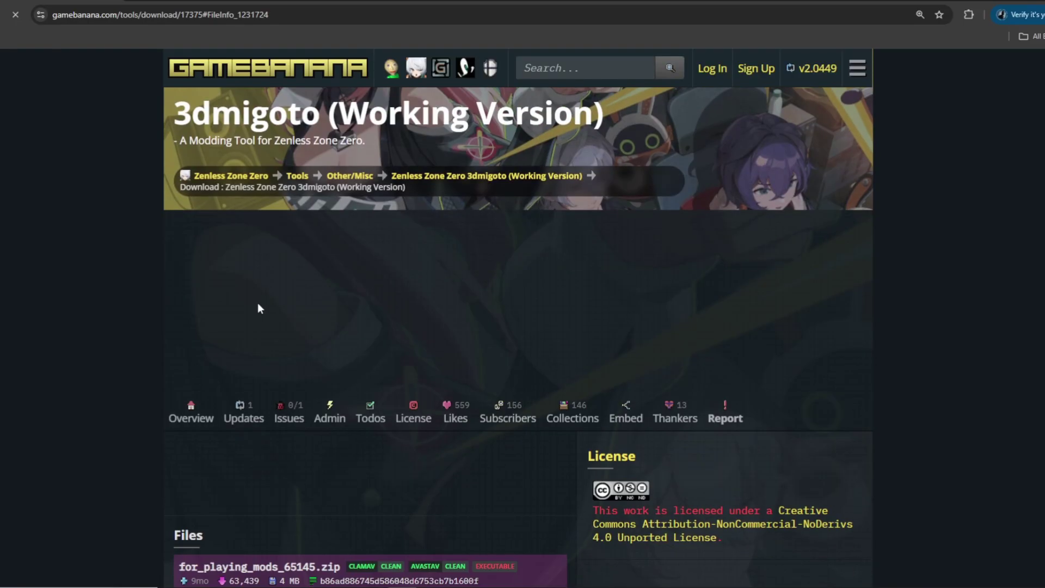
pyautogui.scroll(-2, 256, 302)
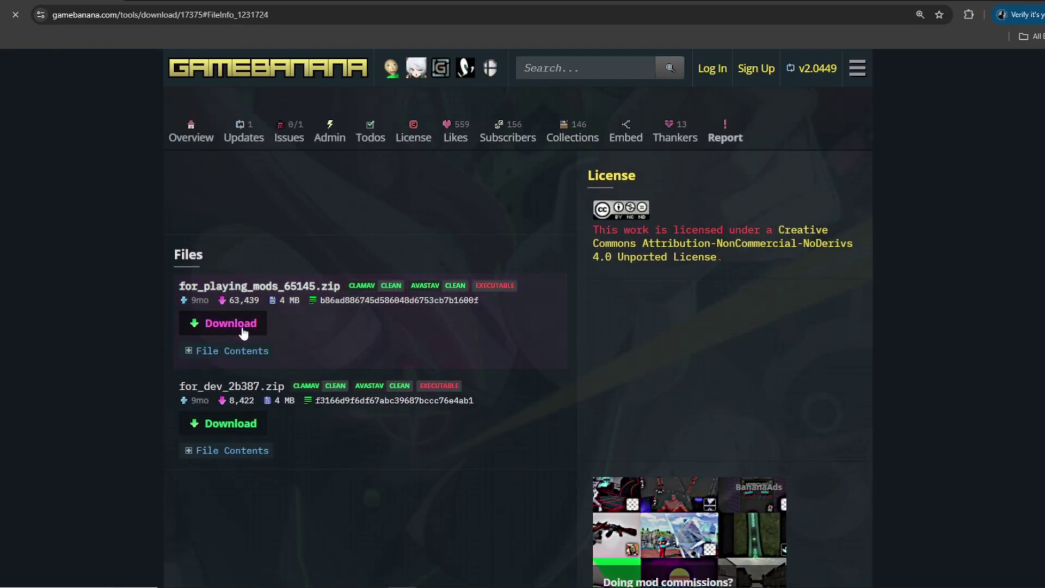
pyautogui.click(243, 330)
pyautogui.click(418, 272)
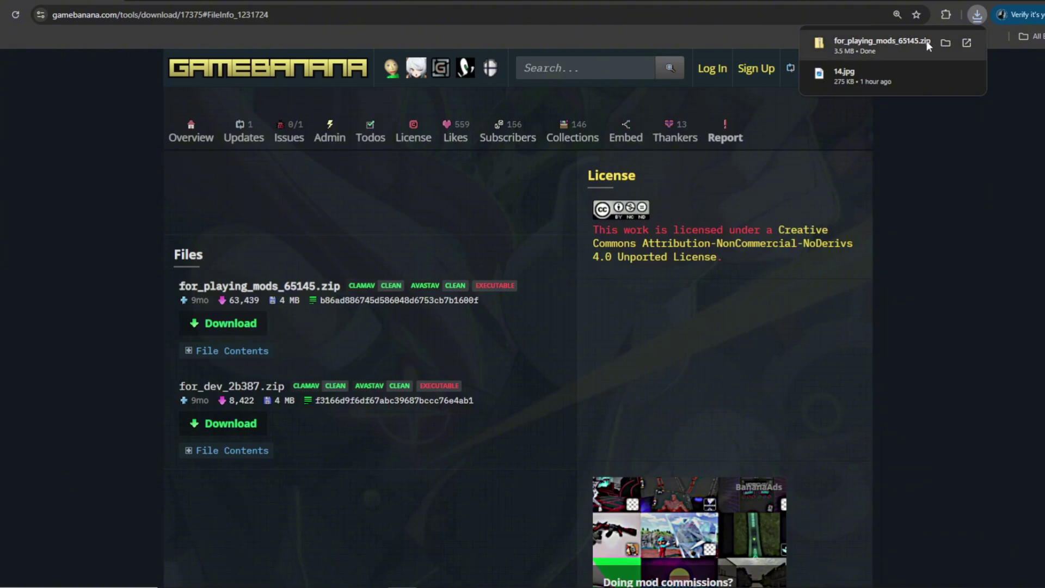
# Extract the downloaded zip with 7-Zip into a for_playing_mods_65145 folder.
pyautogui.click(945, 43)
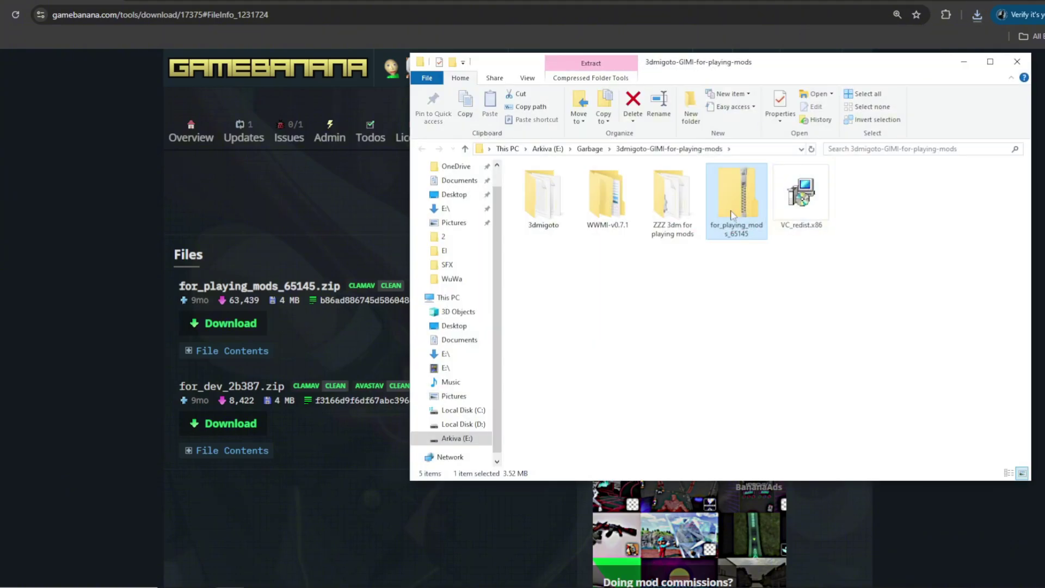
pyautogui.rightClick(732, 214)
pyautogui.moveTo(782, 265)
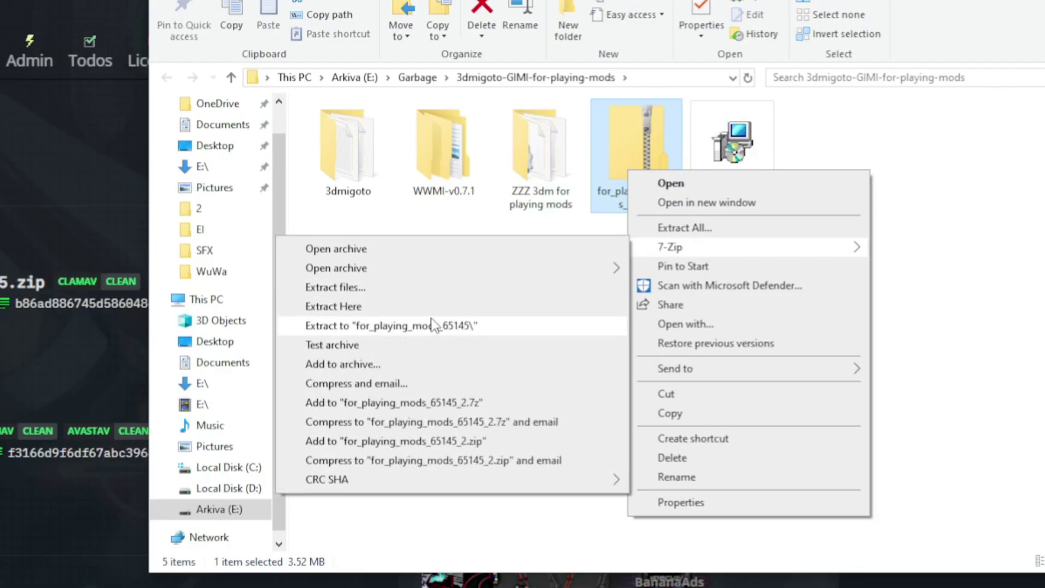
pyautogui.click(426, 325)
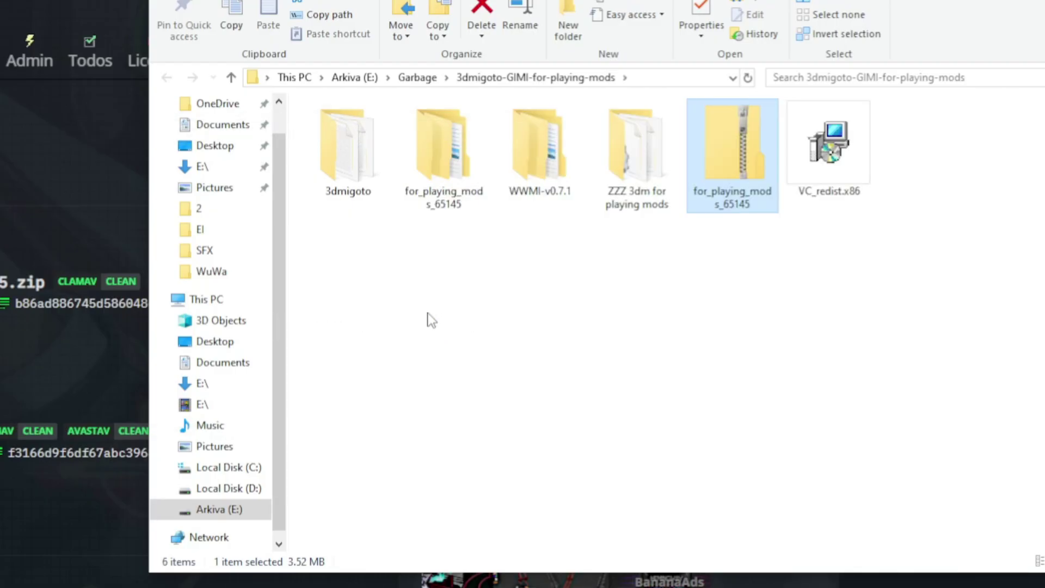
# Rename the extracted folder to ZZZ and open its 3dm for playing mods folder.
pyautogui.doubleClick(435, 201)
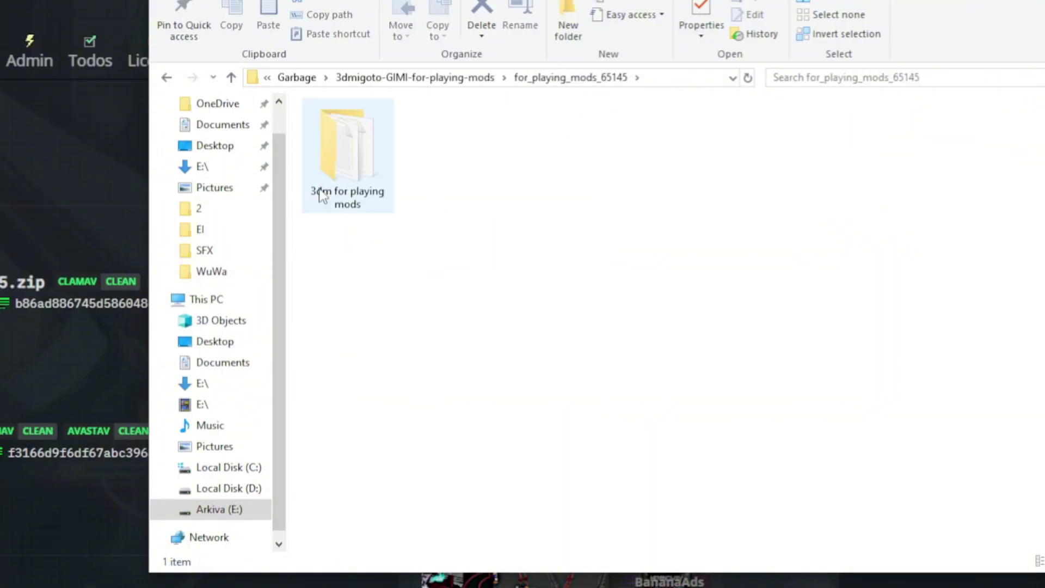
pyautogui.click(172, 77)
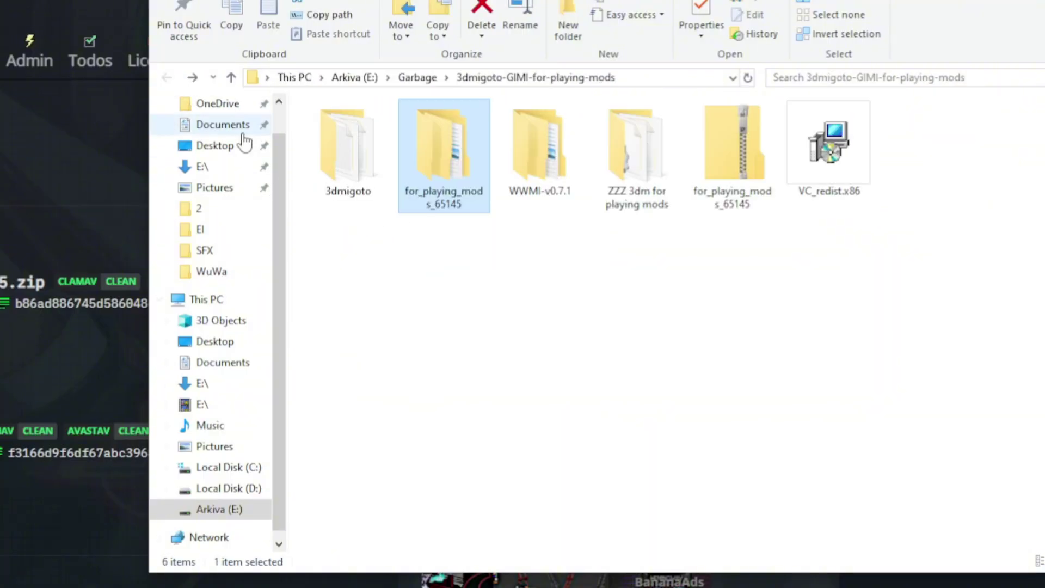
pyautogui.click(425, 197)
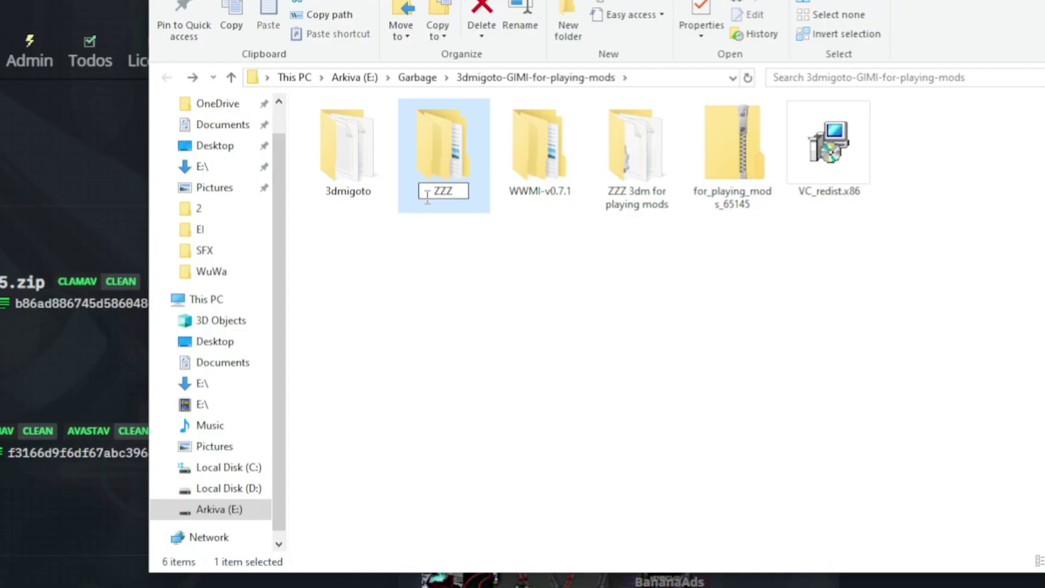
pyautogui.click(470, 274)
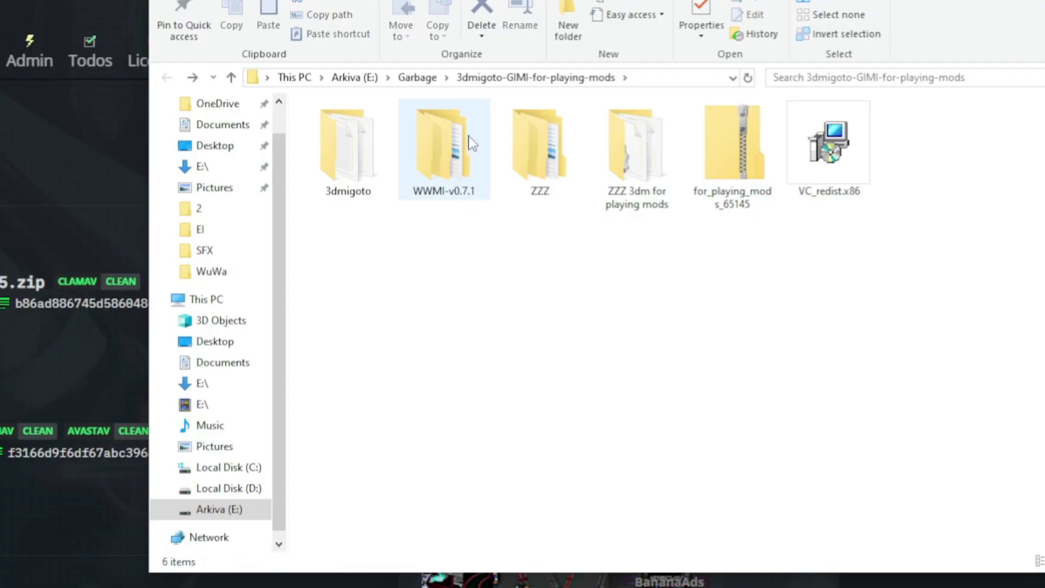
pyautogui.doubleClick(546, 136)
pyautogui.doubleClick(335, 155)
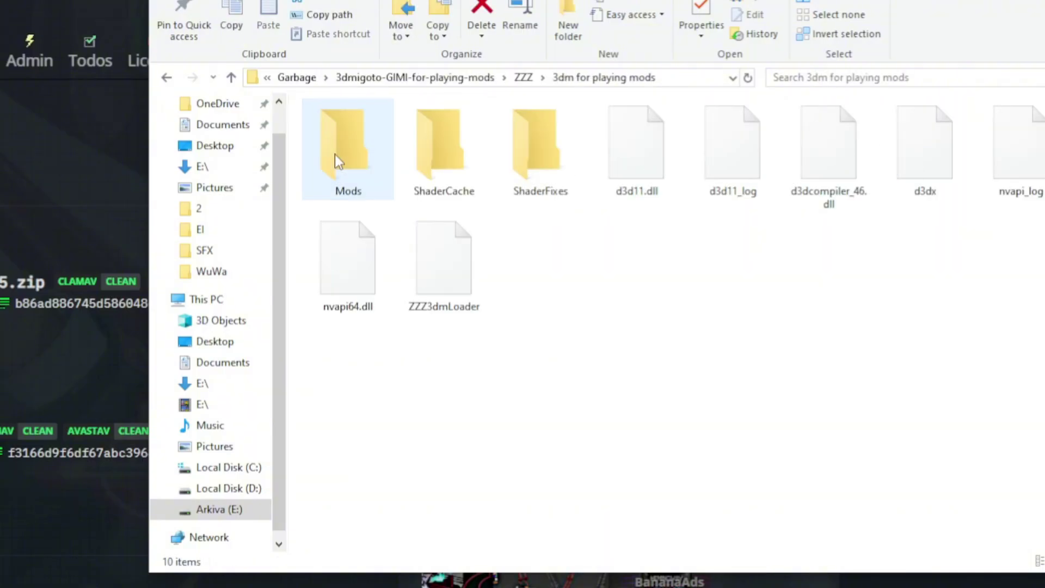
pyautogui.click(343, 168)
pyautogui.click(697, 295)
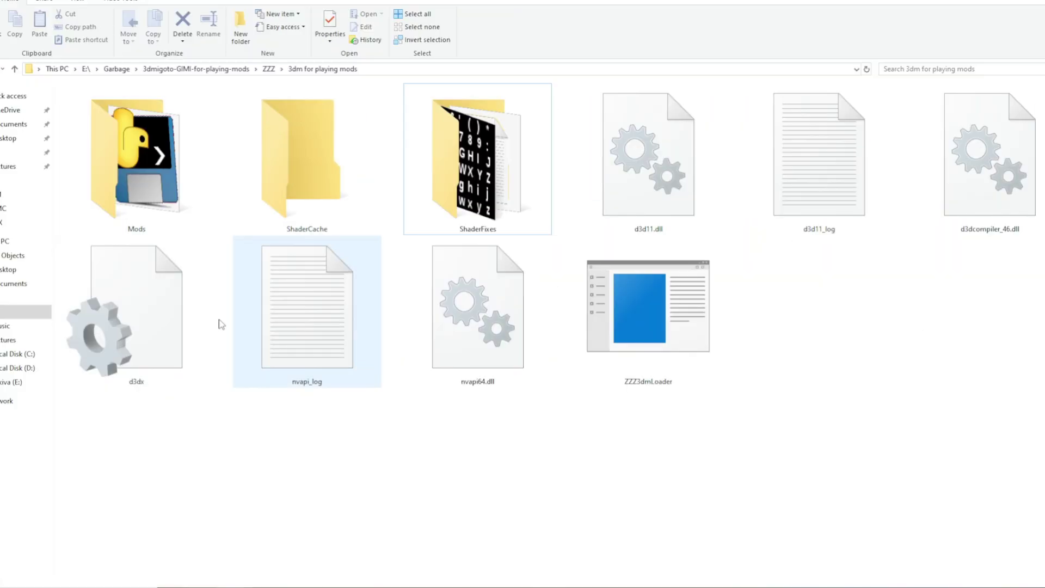
pyautogui.click(648, 312)
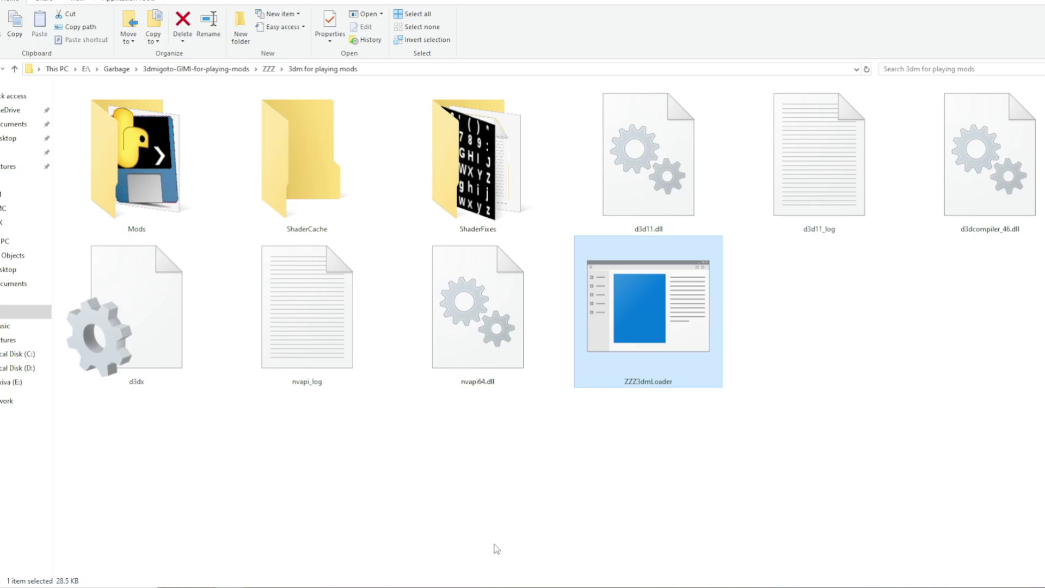
pyautogui.doubleClick(167, 194)
pyautogui.click(83, 129)
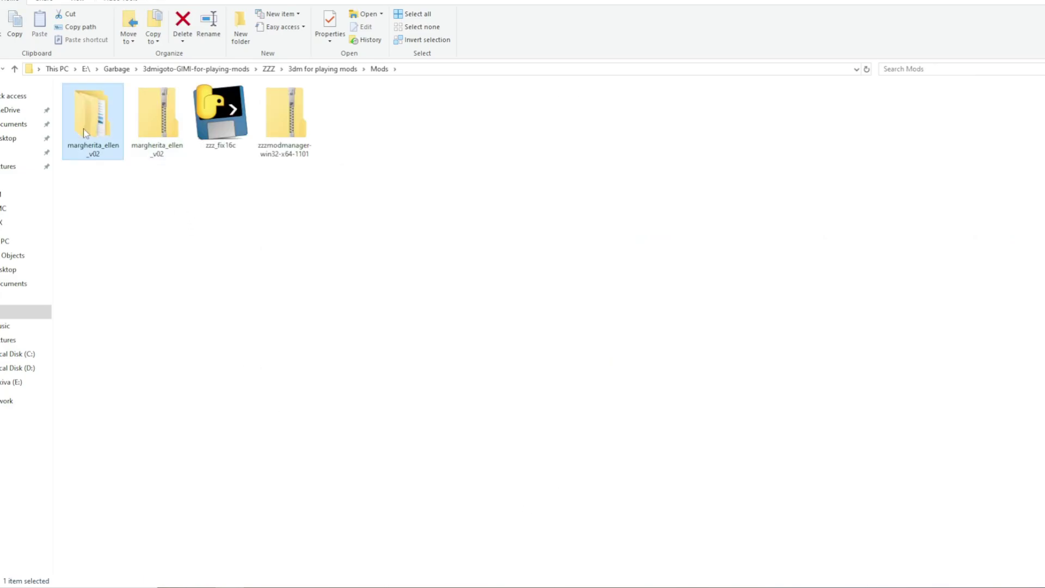
pyautogui.hotkey('alt', 'Left')
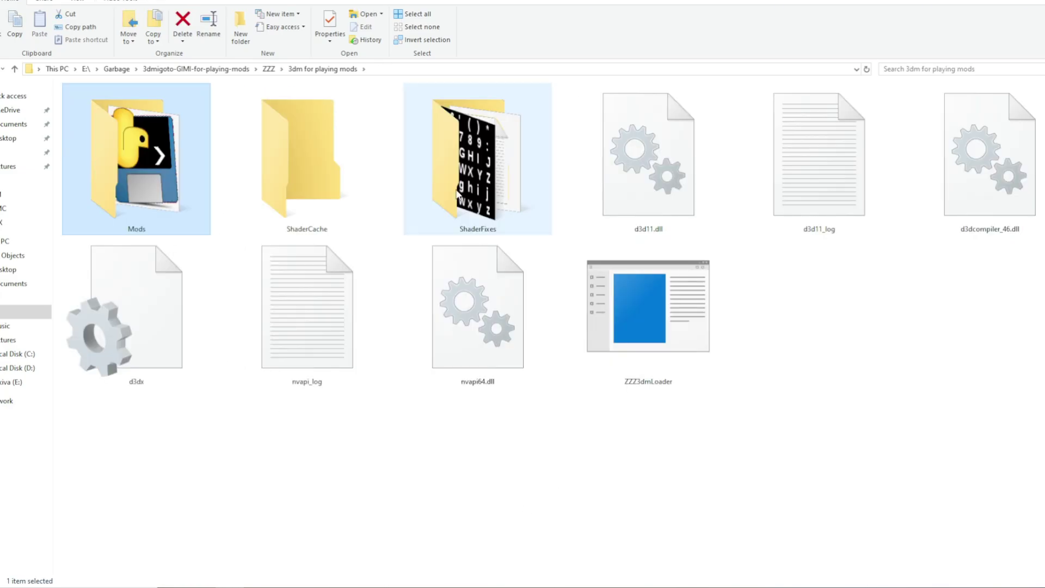
pyautogui.doubleClick(463, 194)
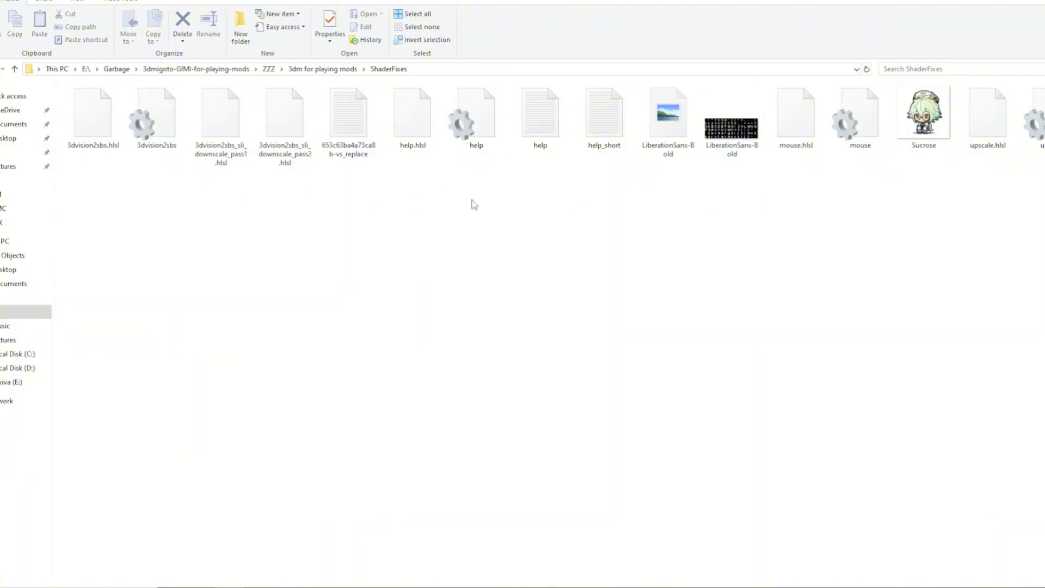
pyautogui.doubleClick(529, 129)
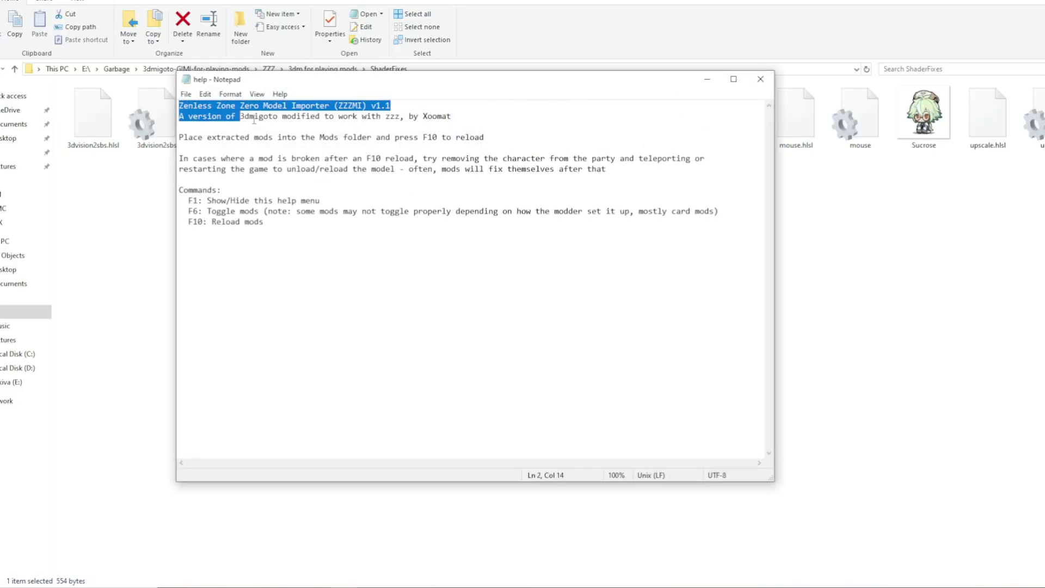
pyautogui.moveTo(253, 120); pyautogui.dragTo(370, 146)
pyautogui.click(434, 262)
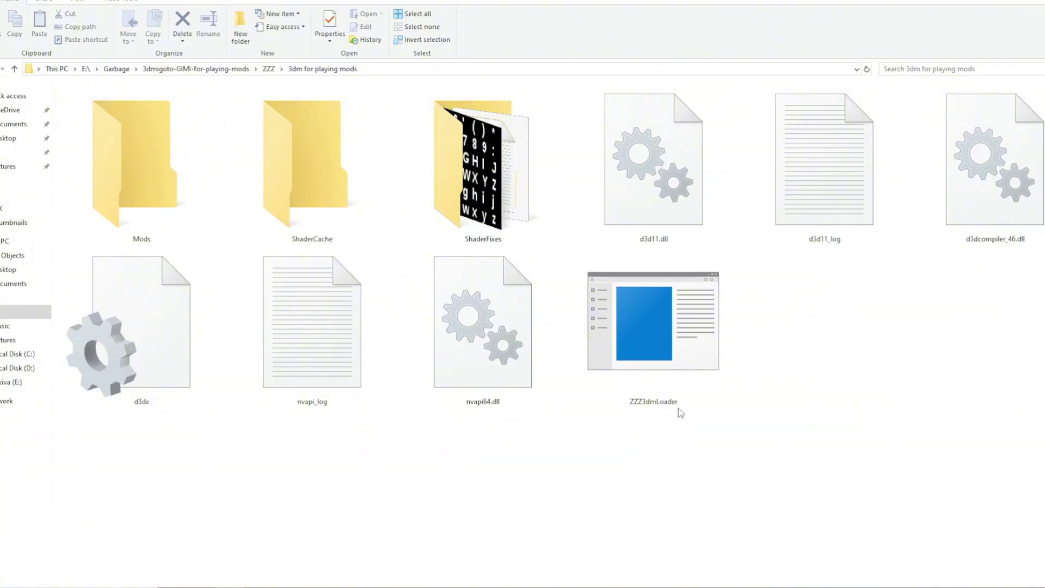
# Create a ZZZ3dmLoader shortcut and move it onto the desktop.
pyautogui.click(696, 366)
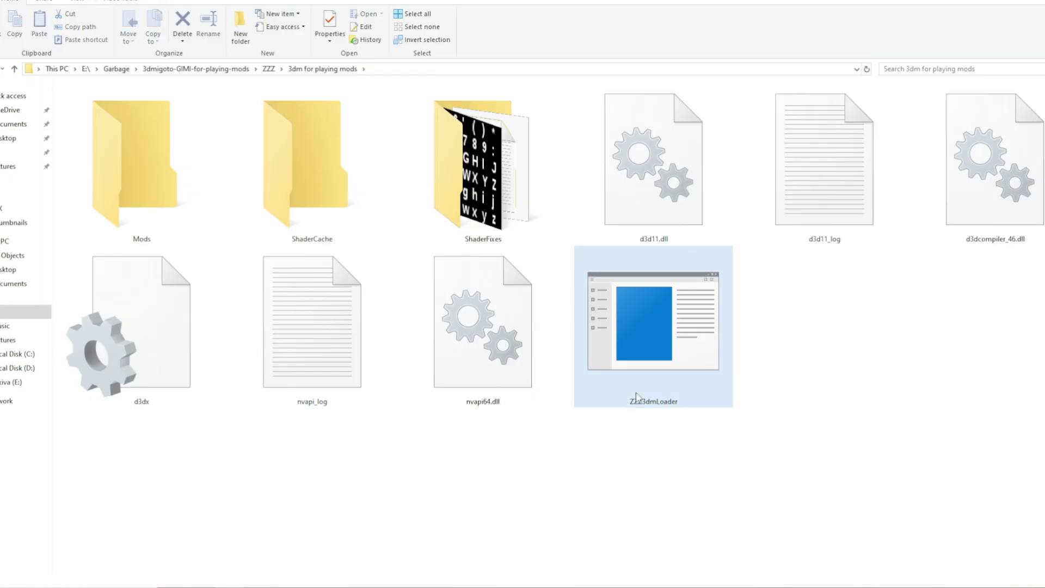
pyautogui.rightClick(624, 333)
pyautogui.click(679, 523)
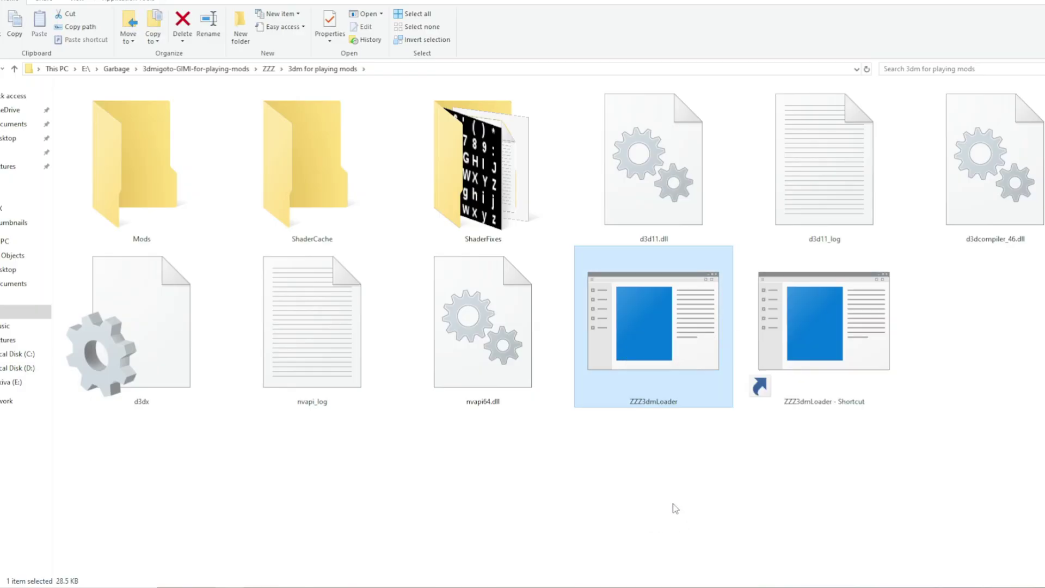
pyautogui.rightClick(670, 340)
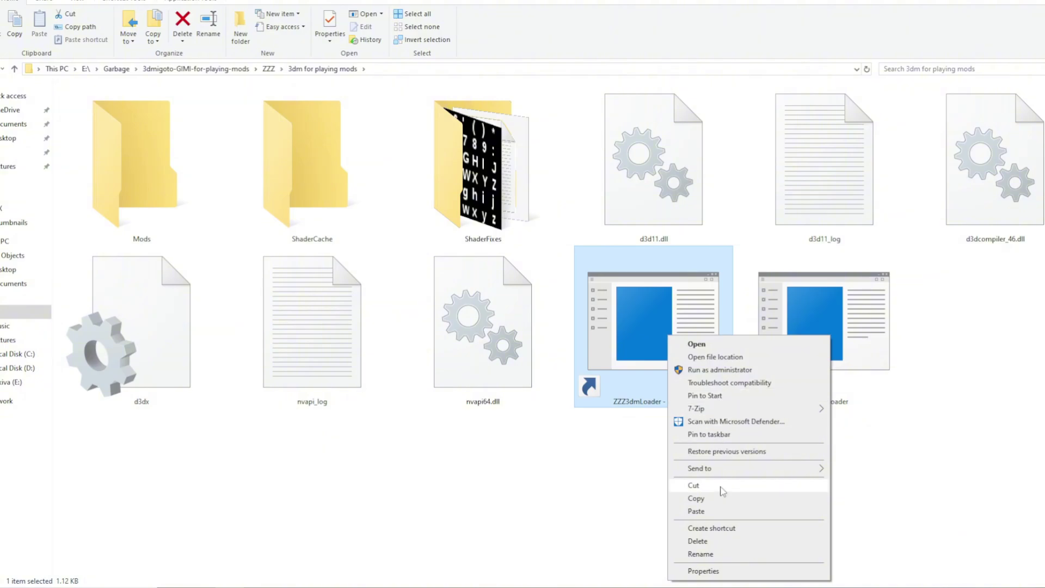
pyautogui.click(694, 485)
pyautogui.press('super+d')
pyautogui.rightClick(385, 153)
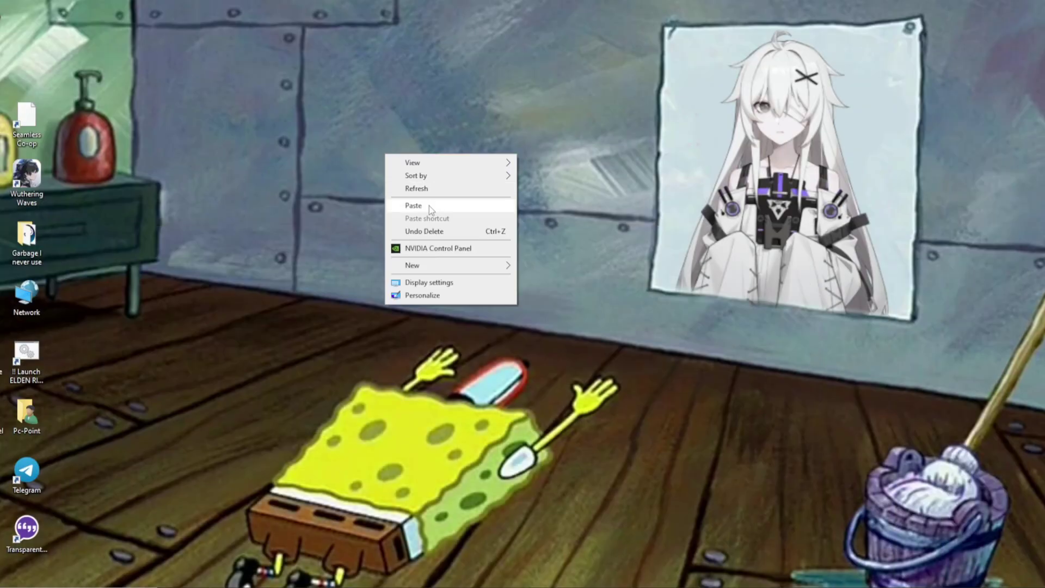
pyautogui.click(429, 206)
# Run the desktop ZZZ3dmLoader shortcut as administrator to start the game.
pyautogui.rightClick(384, 121)
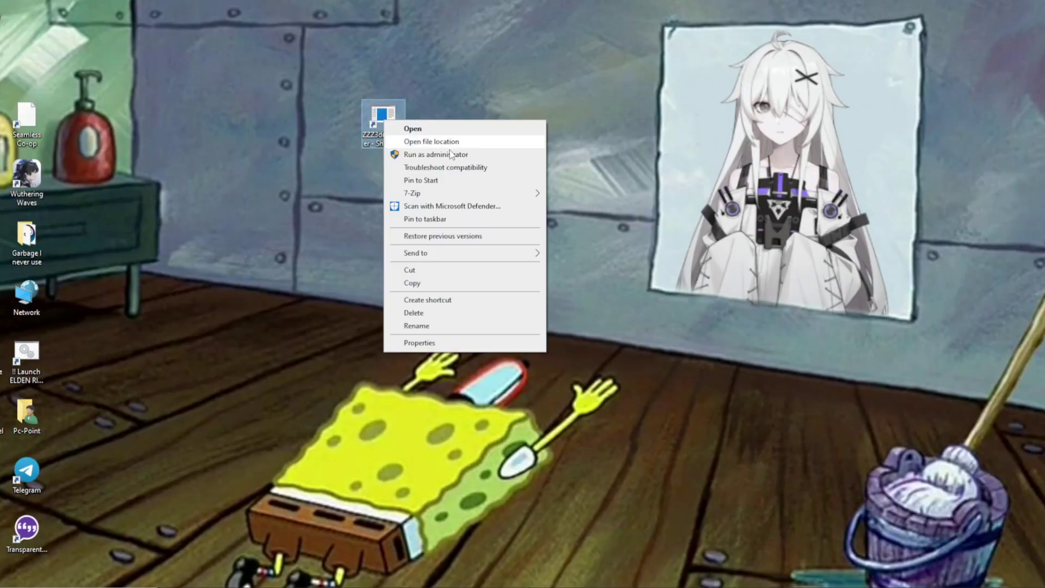
pyautogui.click(405, 153)
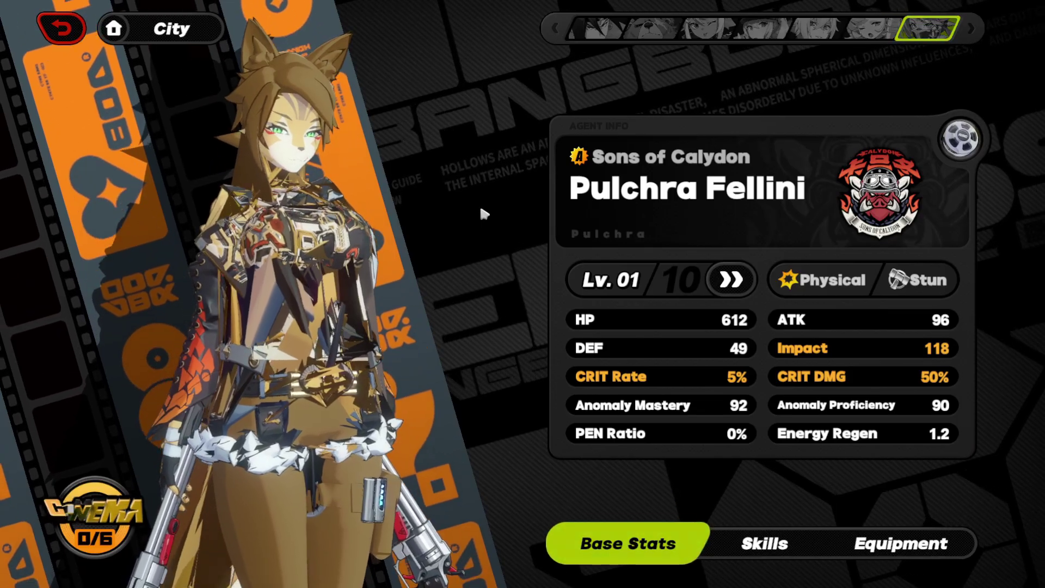
pyautogui.click(60, 27)
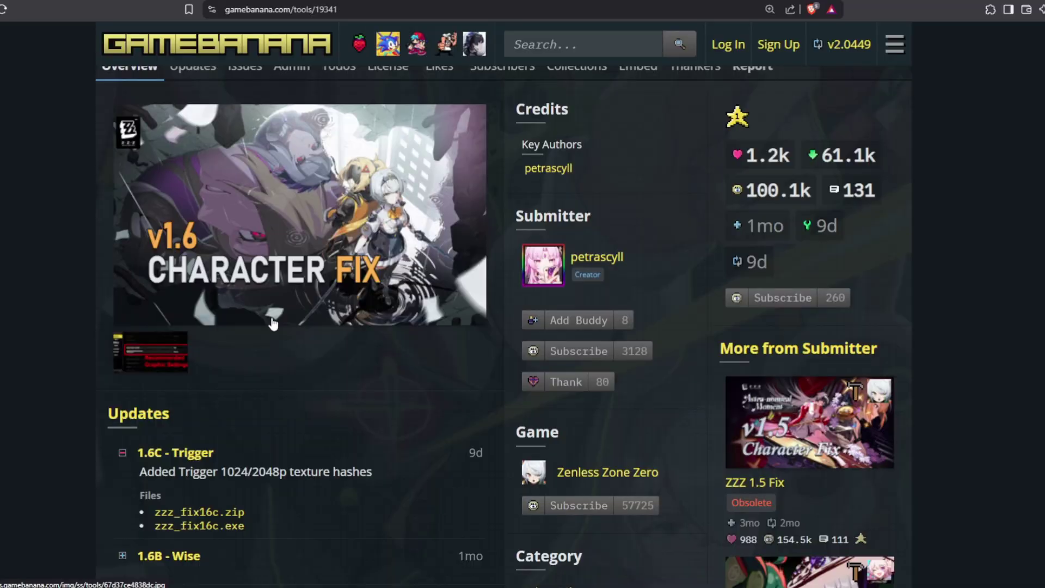
# Save zzz_fix16c.exe to the Mods folder, run it as administrator, then close Explorer.
pyautogui.scroll(-20, 283, 395)
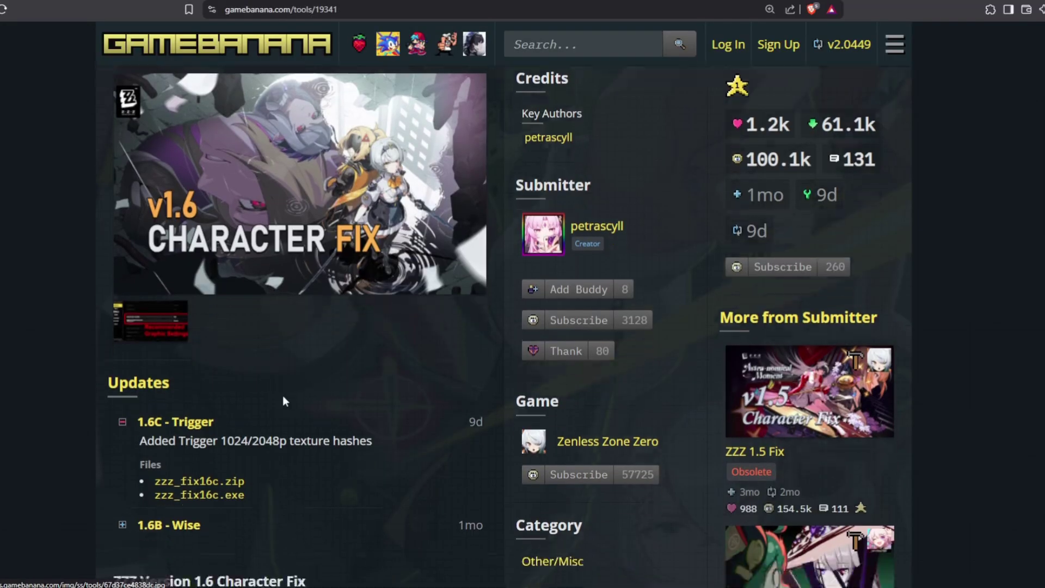
pyautogui.scroll(-20, 283, 395)
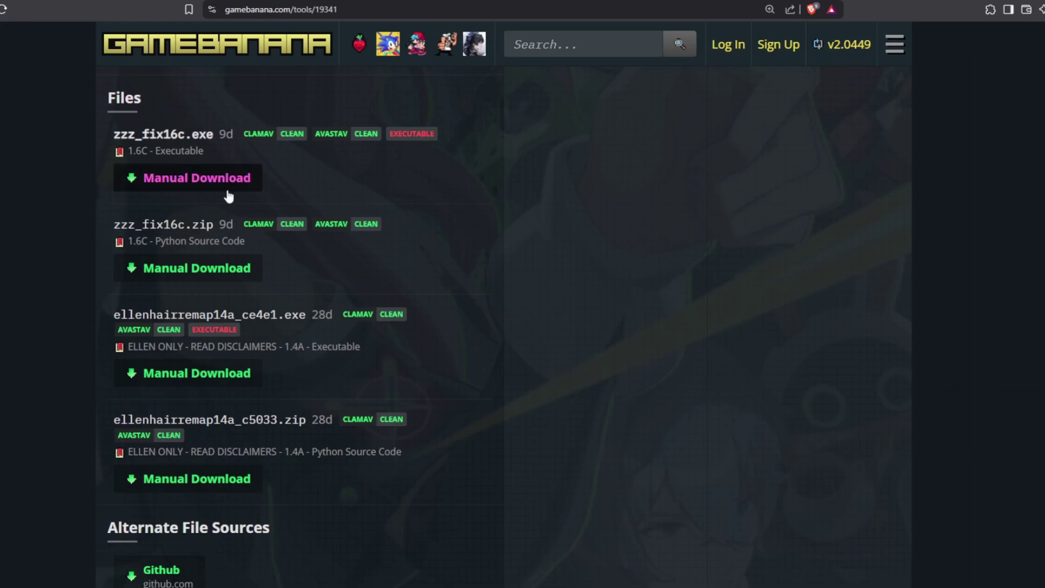
pyautogui.click(196, 178)
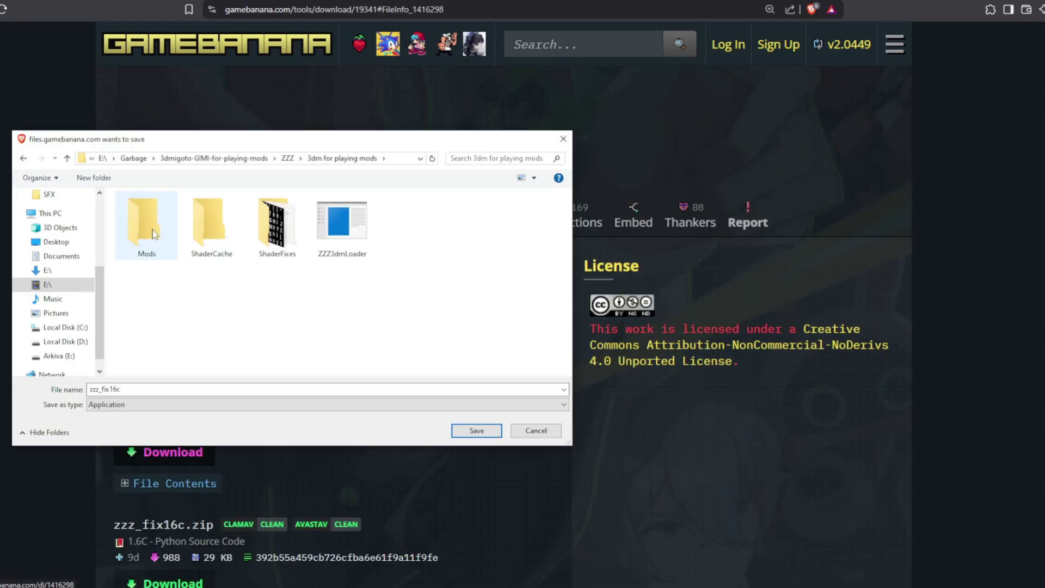
pyautogui.click(467, 430)
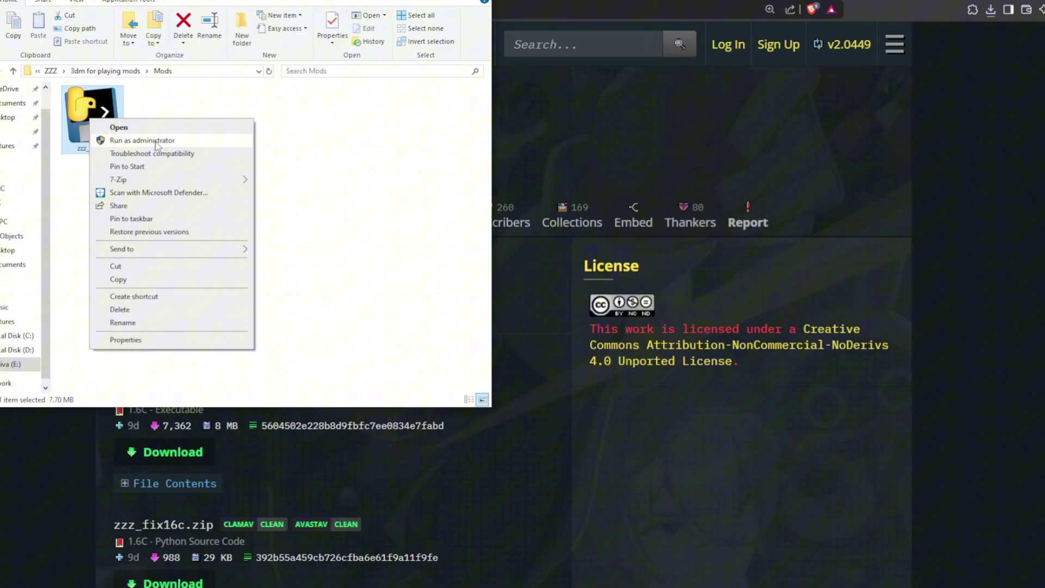
pyautogui.click(143, 140)
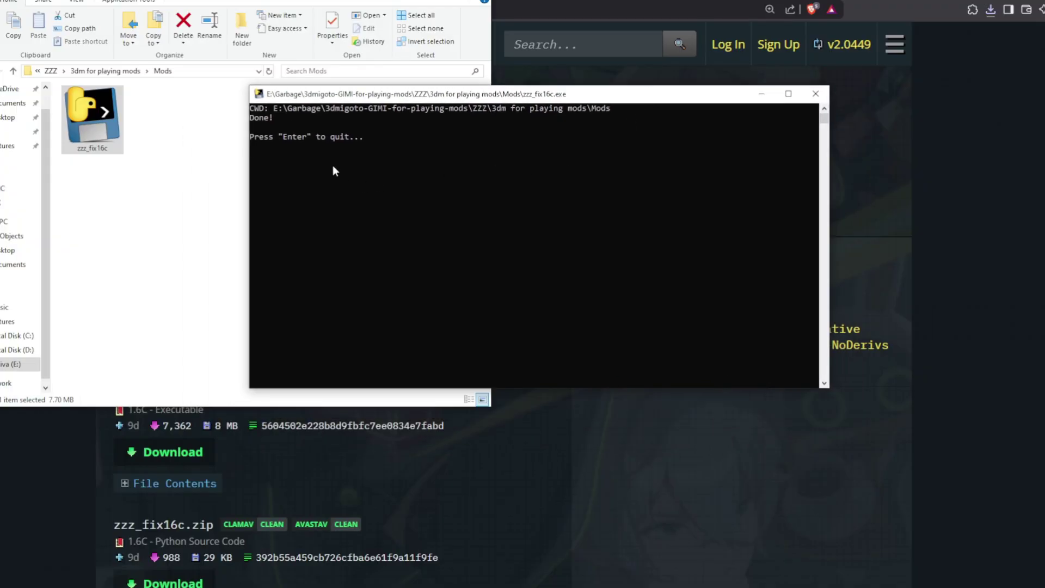
pyautogui.press('Return')
pyautogui.click(951, 215)
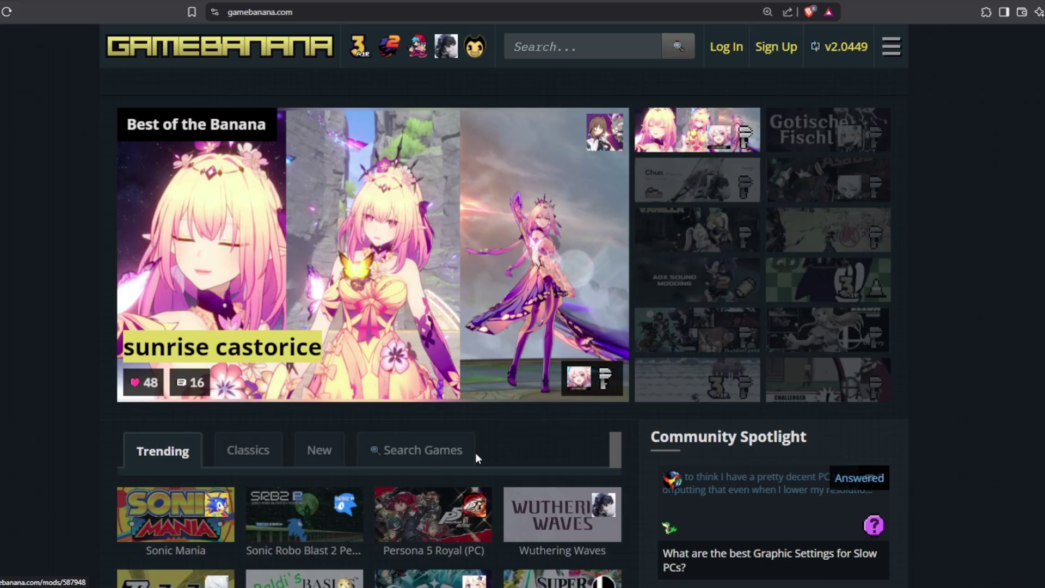
# Search GameBanana games for 'zenless' and open the Zenless Zone Zero page.
pyautogui.click(430, 453)
pyautogui.click(297, 491)
pyautogui.write('zenless')
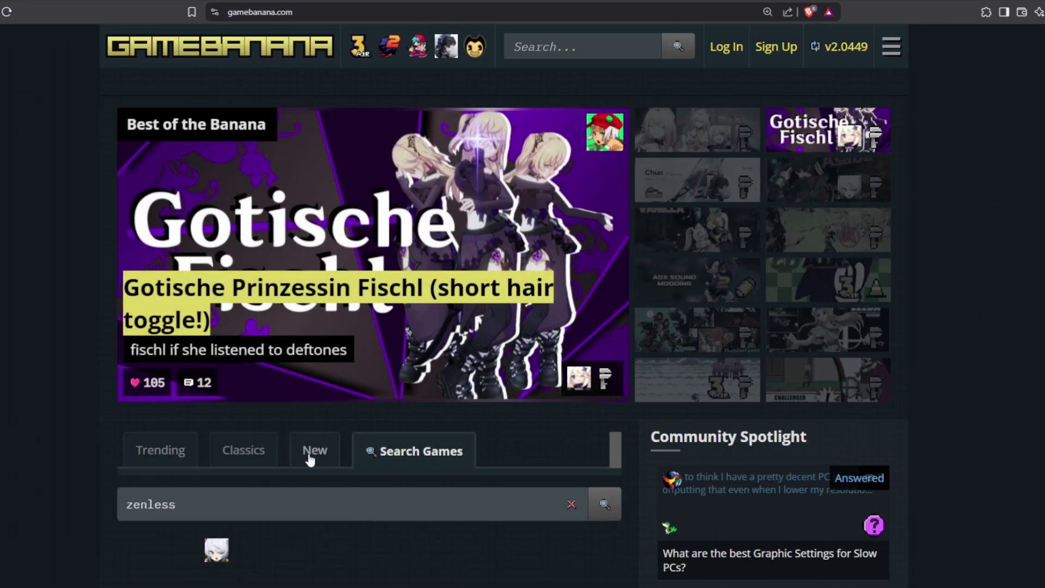
pyautogui.scroll(-3, 208, 380)
pyautogui.click(158, 386)
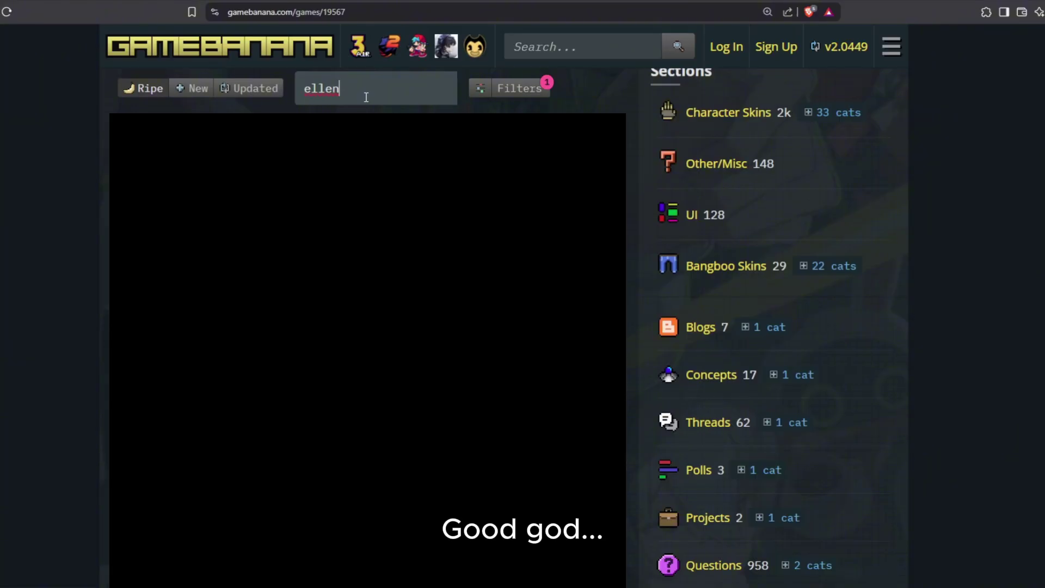
# Scroll the Margherita-over-Ellen mod page to its Files and open the download page.
pyautogui.scroll(-5, 366, 98)
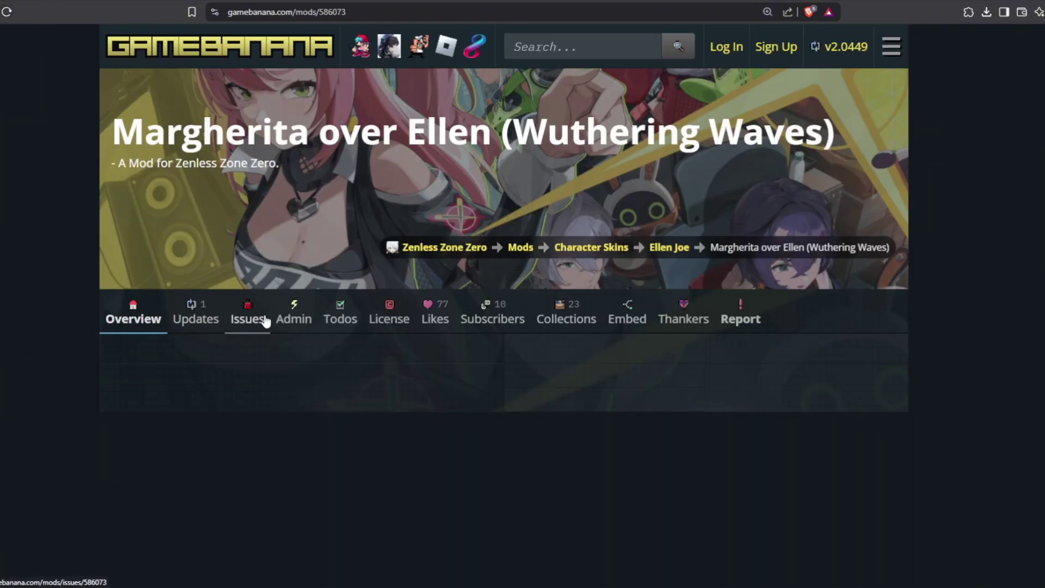
pyautogui.scroll(-3, 372, 390)
pyautogui.scroll(-5, 373, 395)
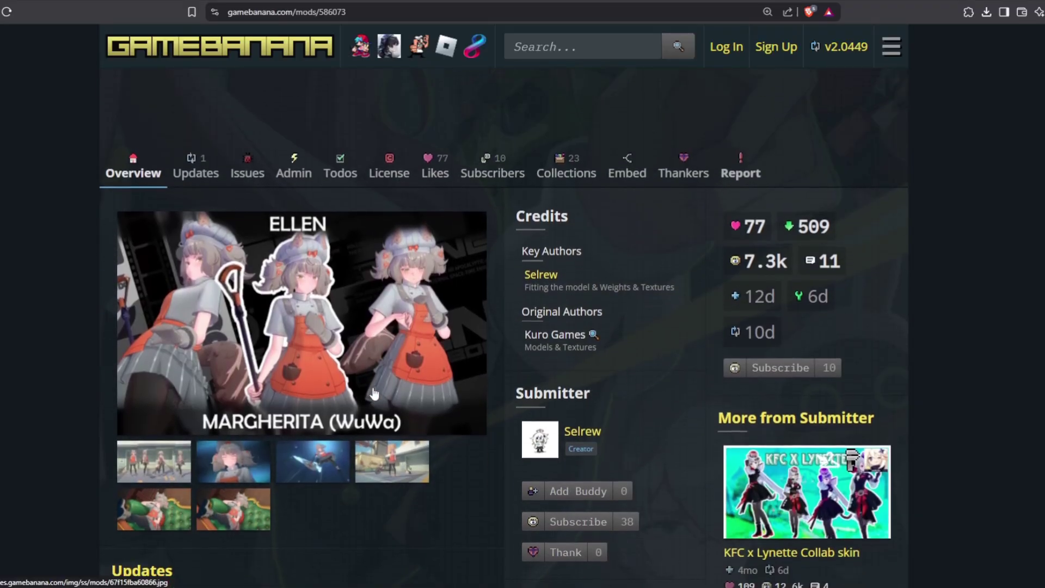
pyautogui.scroll(-4, 343, 218)
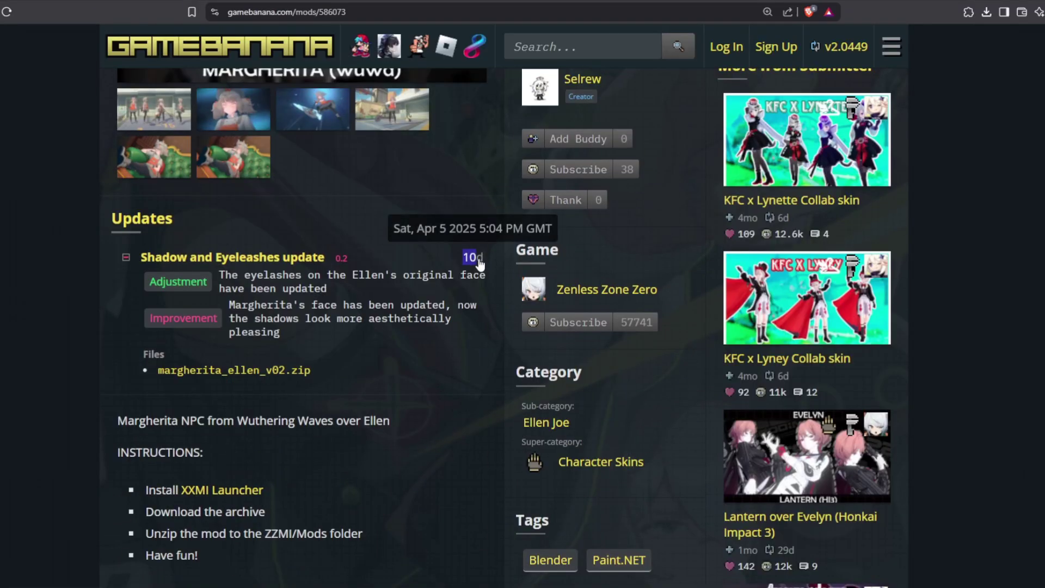
pyautogui.click(464, 269)
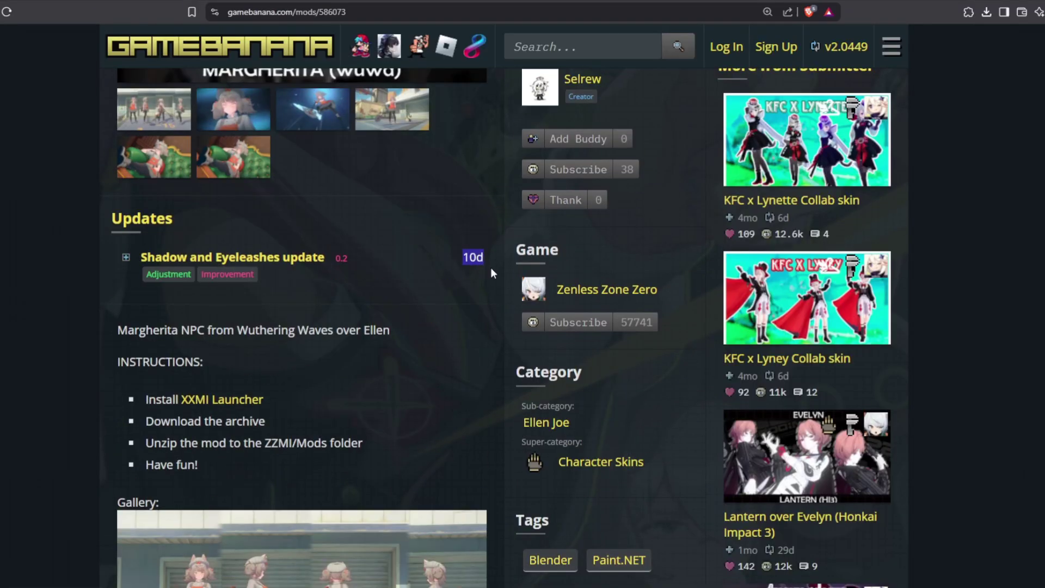
pyautogui.scroll(-12, 479, 266)
pyautogui.scroll(3, 357, 253)
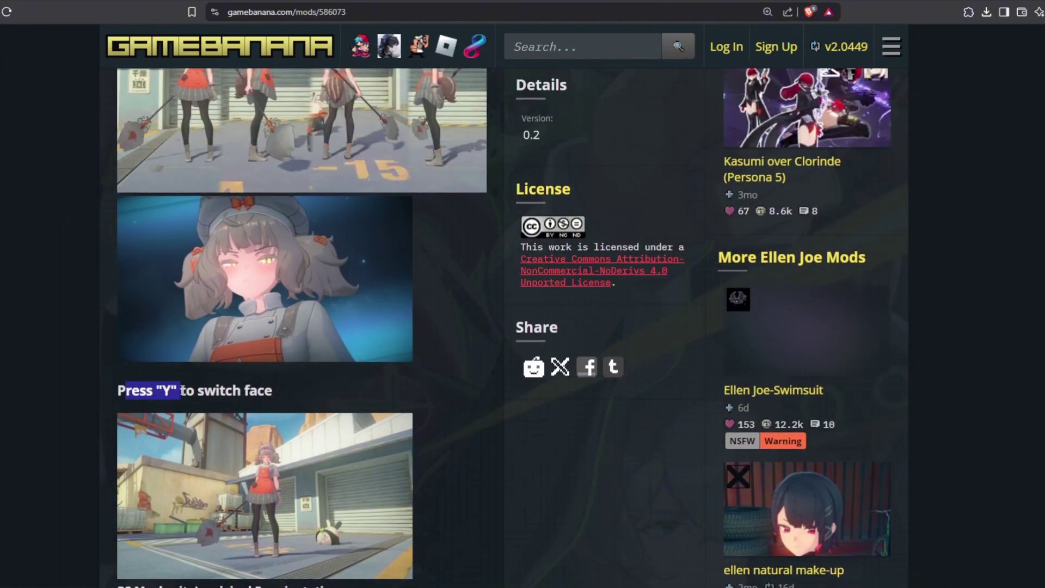
pyautogui.scroll(-15, 420, 395)
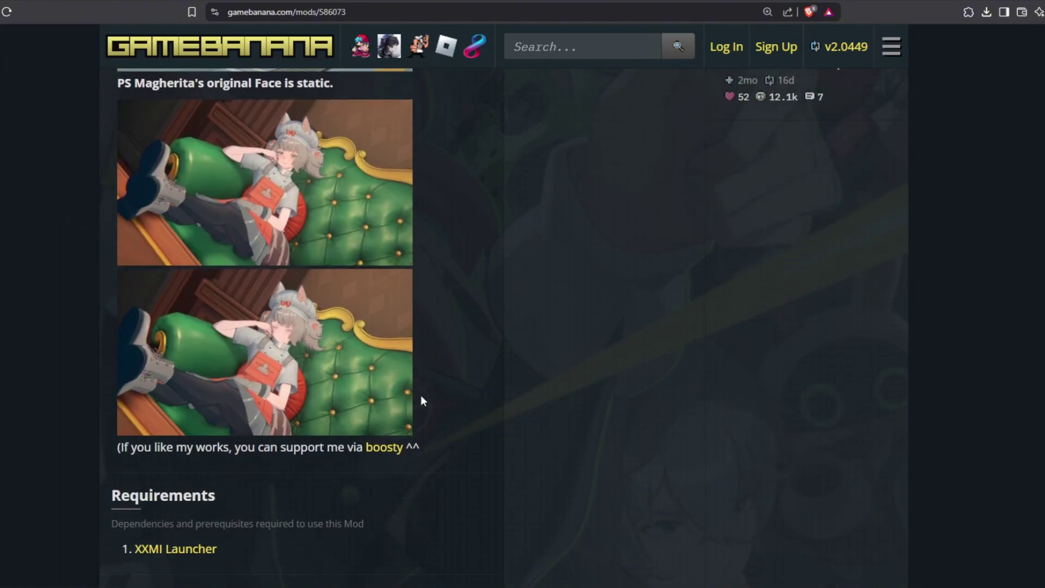
pyautogui.scroll(-3, 421, 399)
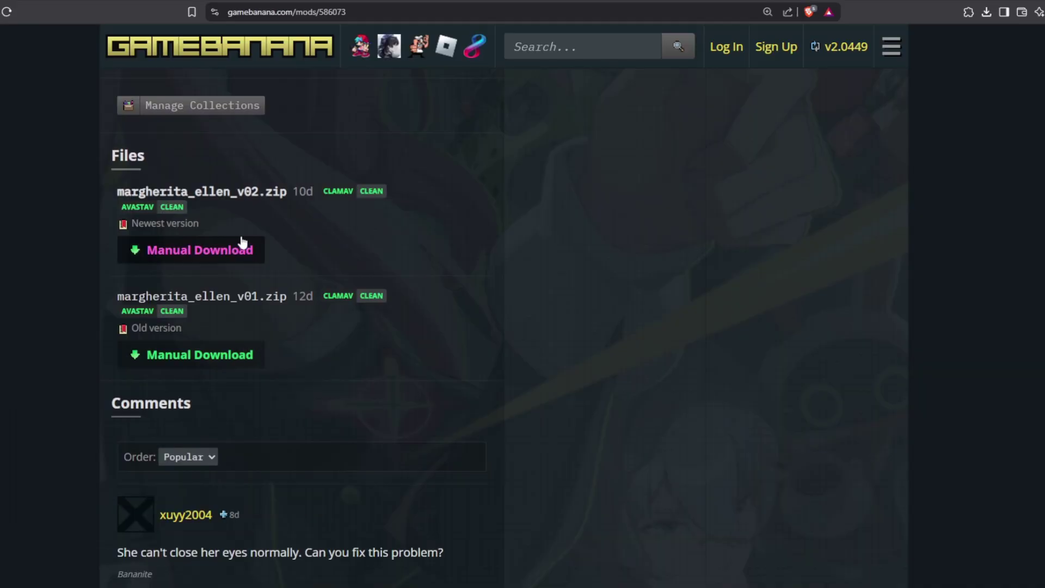
pyautogui.click(218, 251)
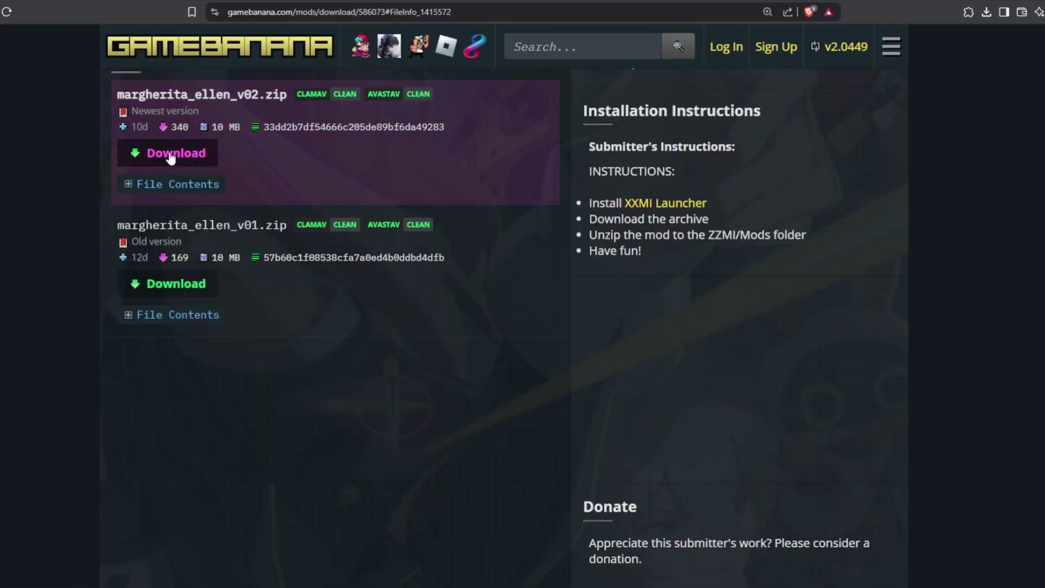
# Save margherita_ellen_v02.zip into the Mods folder and show it in its folder.
pyautogui.click(170, 156)
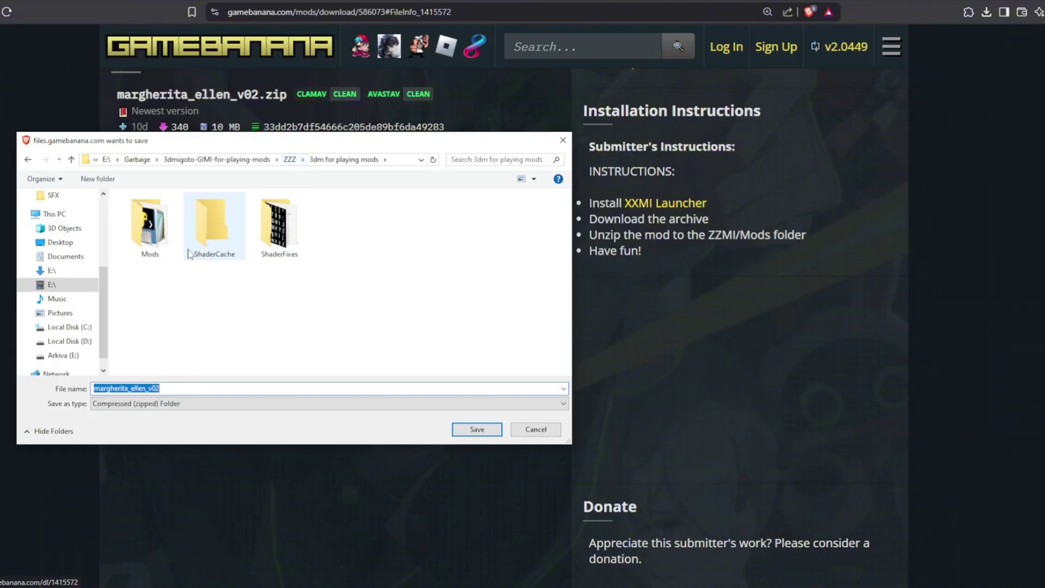
pyautogui.click(470, 431)
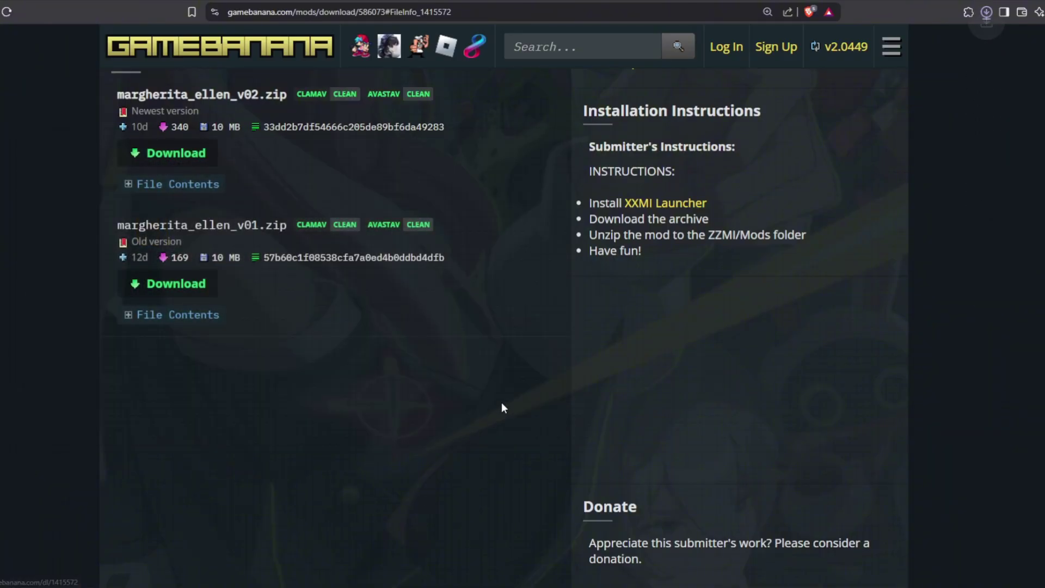
pyautogui.click(986, 12)
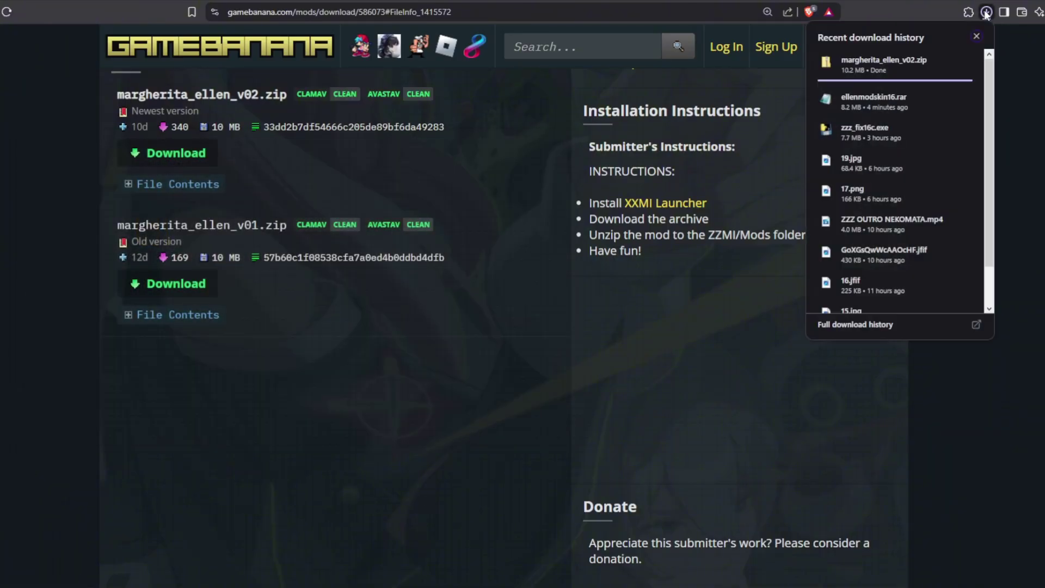
pyautogui.click(942, 61)
pyautogui.rightClick(124, 145)
# Extract margherita_ellen_v02.zip in place with 7-Zip and leave the folder window.
pyautogui.moveTo(176, 196)
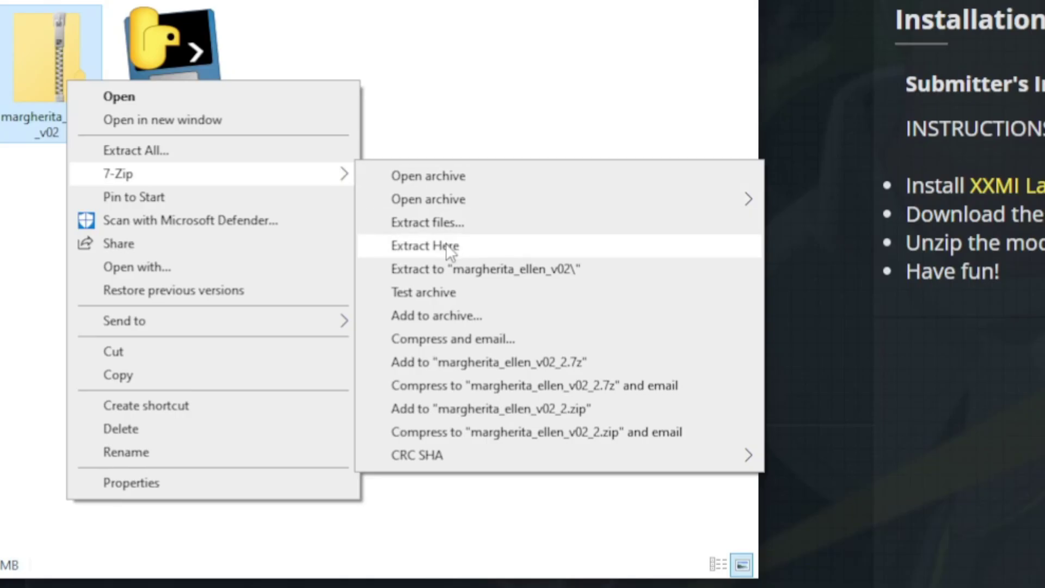
pyautogui.click(448, 267)
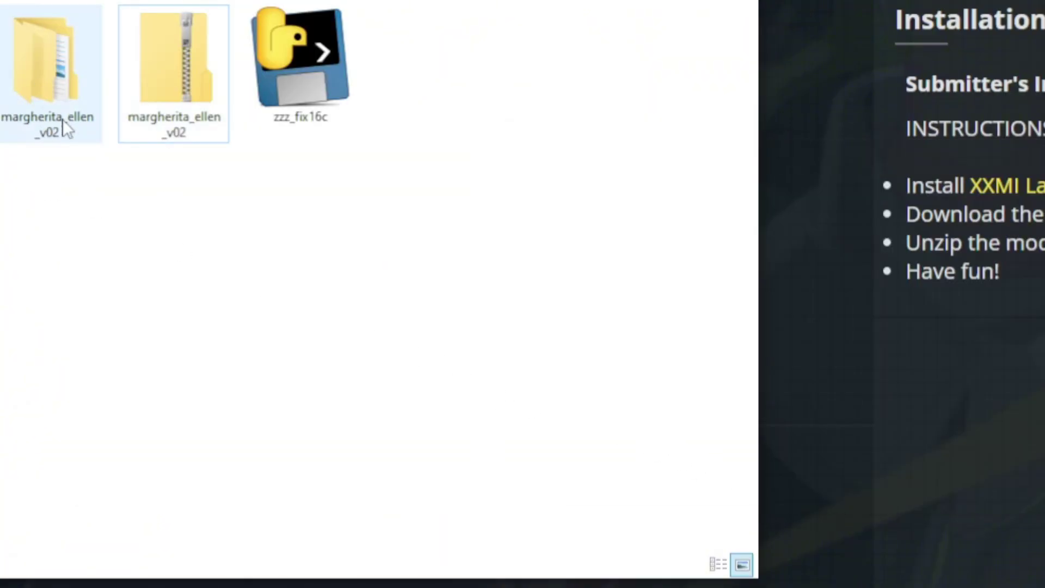
pyautogui.hotkey('alt', 'Tab')
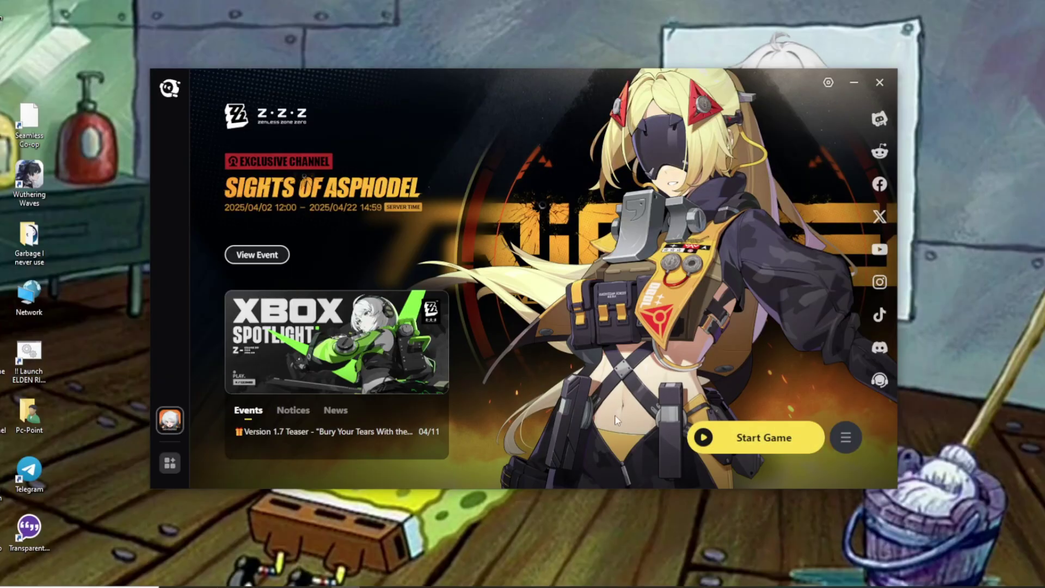
# Launch Zenless Zone Zero from the ZZZ launcher with the mod loader active.
pyautogui.click(770, 436)
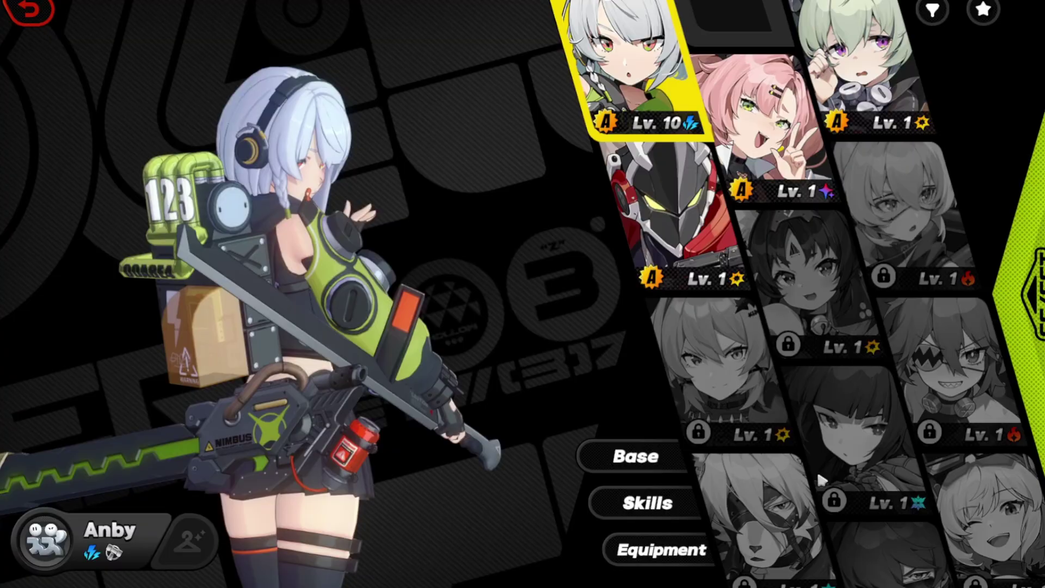
# View Ellen in the roster, then open Pulchra Fellini's Base Stats agent page.
pyautogui.scroll(-5, 817, 468)
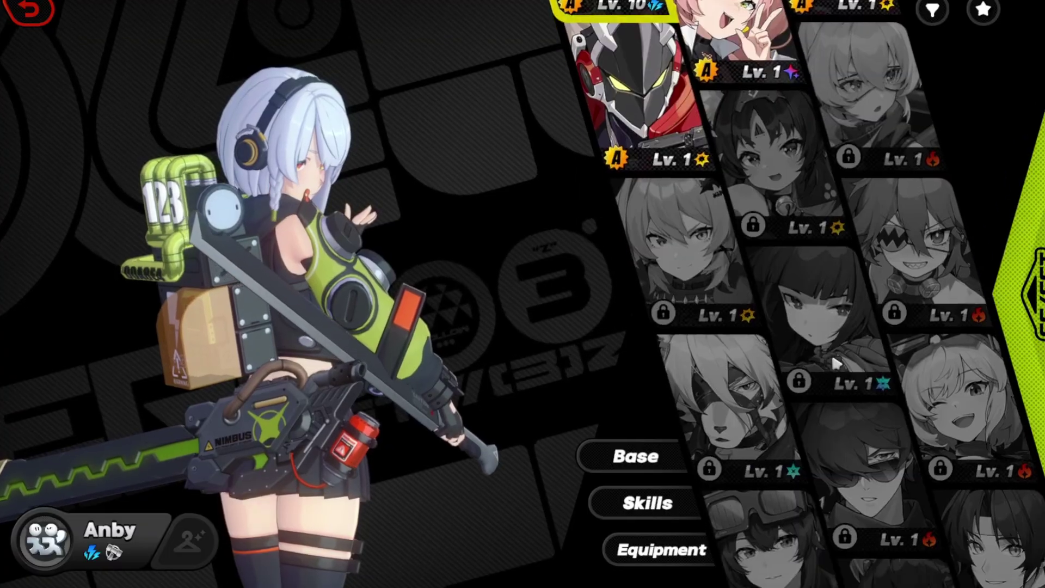
pyautogui.click(810, 443)
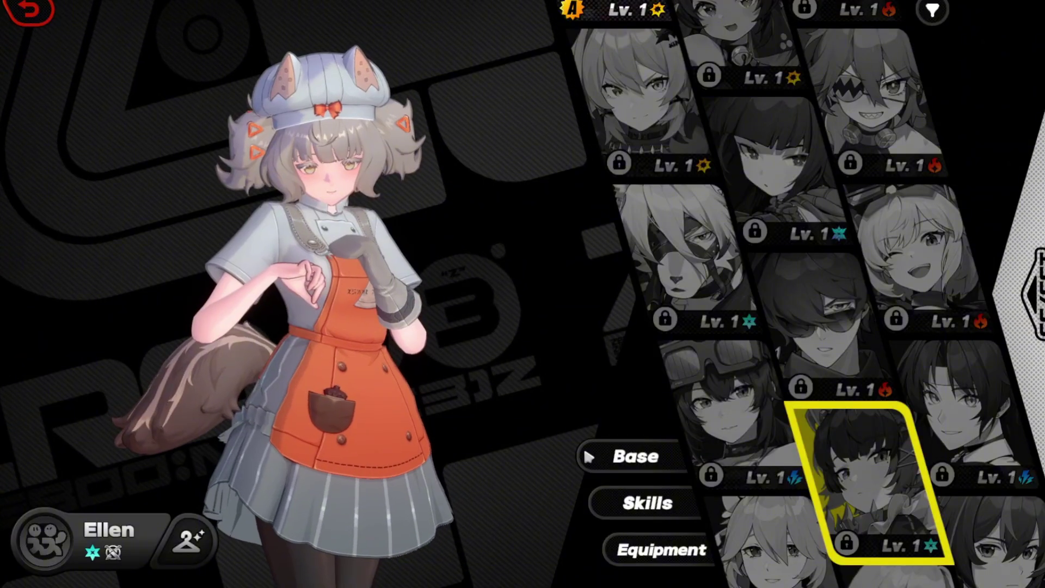
pyautogui.click(634, 457)
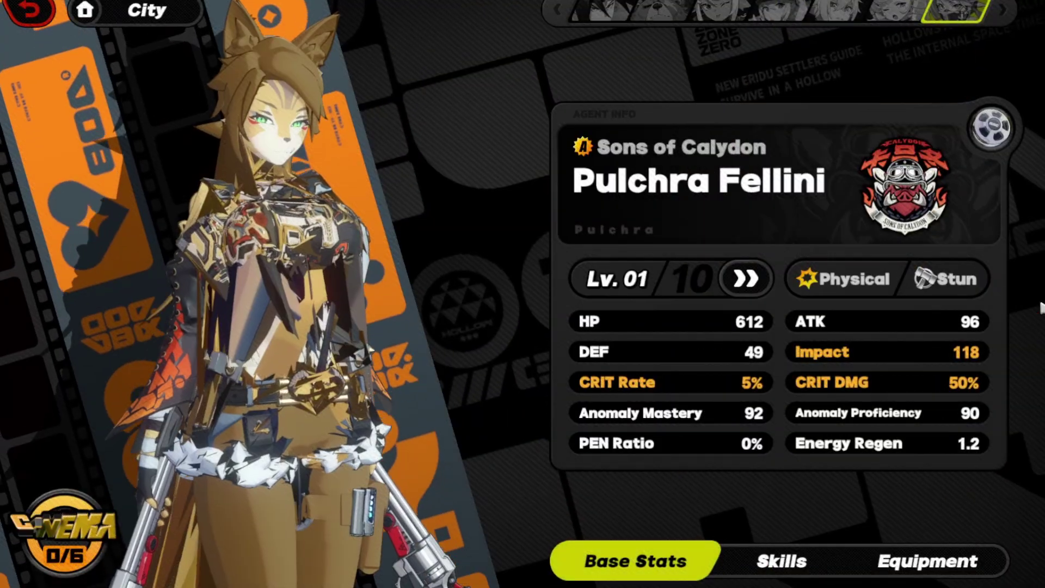
# Run zzz_fix16b.exe from the Mods folder until it finishes, then return to the game.
pyautogui.press('super')
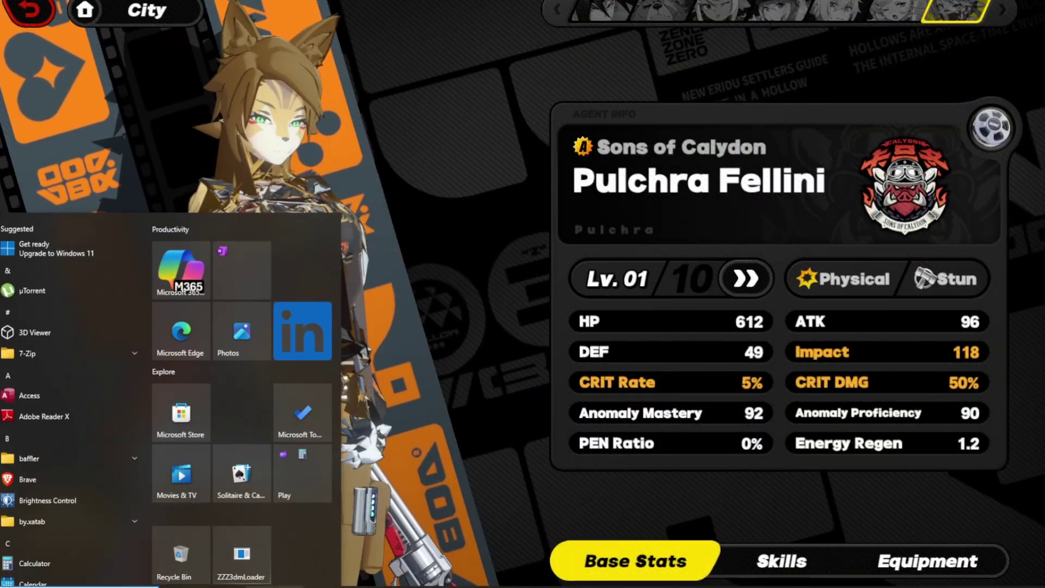
pyautogui.hotkey('alt', 'Tab')
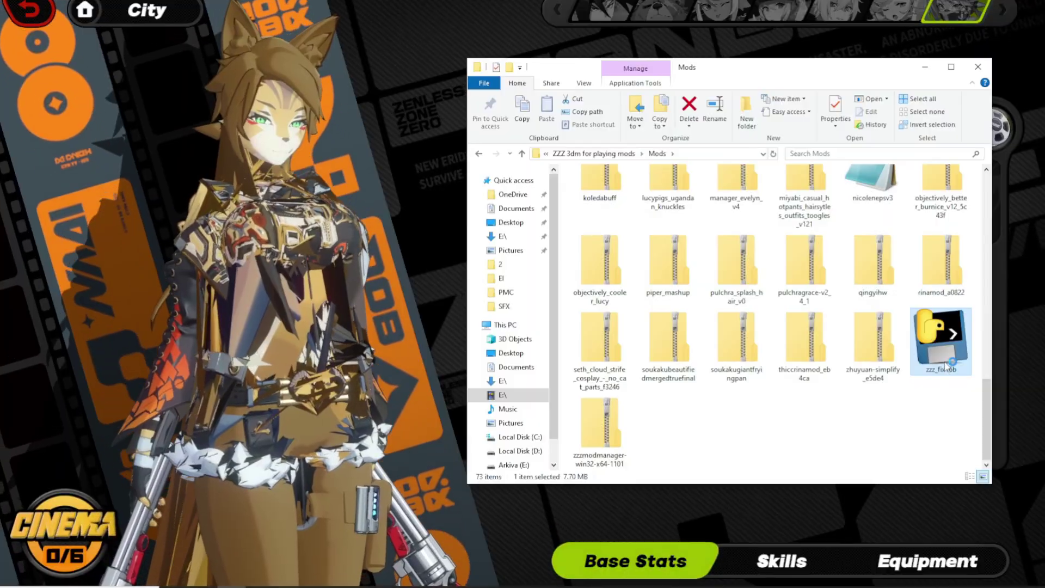
pyautogui.doubleClick(945, 365)
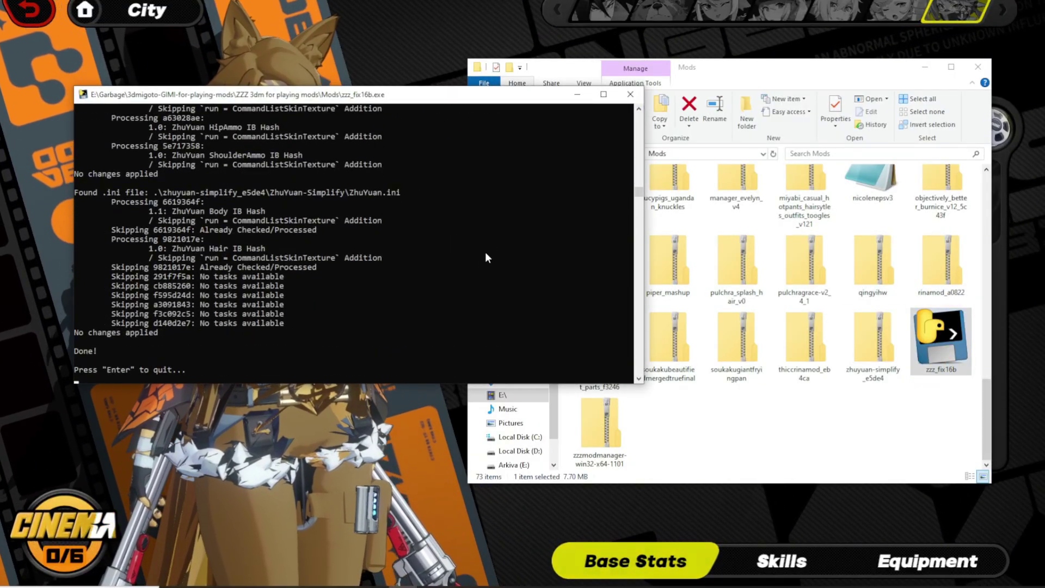
pyautogui.press('Return')
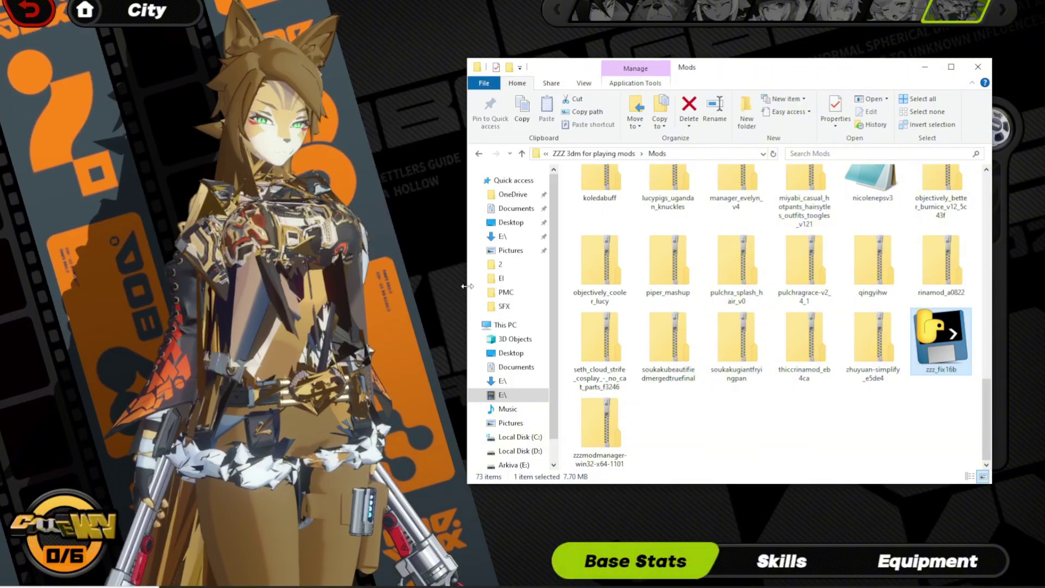
pyautogui.click(462, 285)
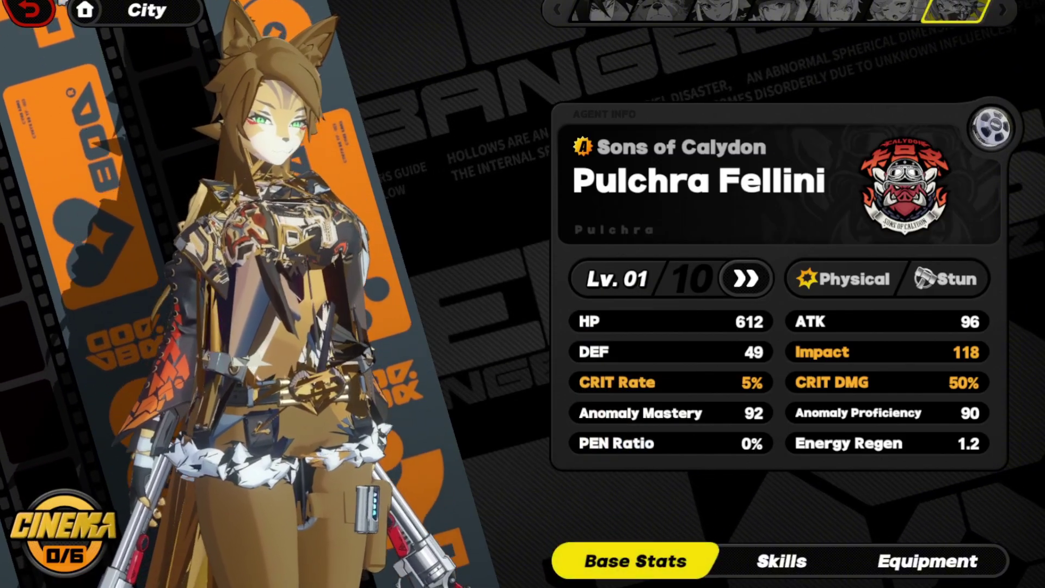
# Reopen Pulchra's agent page, check her Skills and Base Stats, then return to the agent list.
pyautogui.click(26, 15)
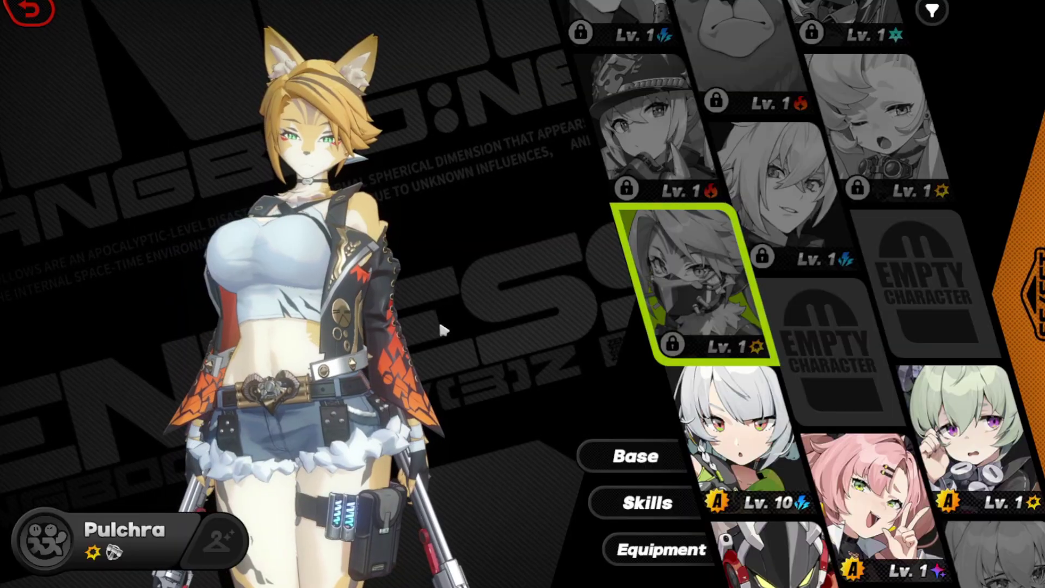
pyautogui.click(438, 318)
pyautogui.click(789, 492)
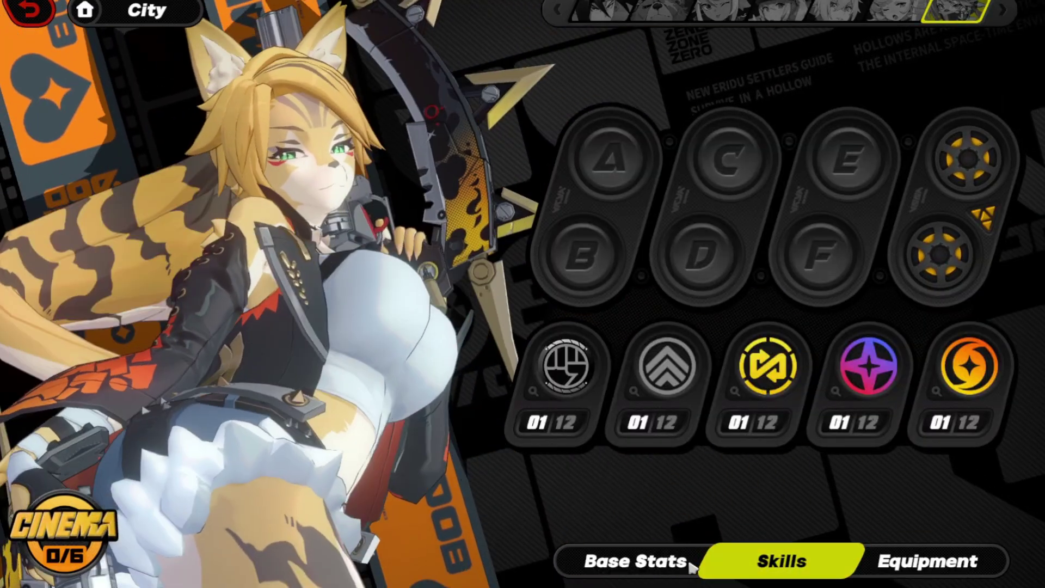
pyautogui.click(635, 561)
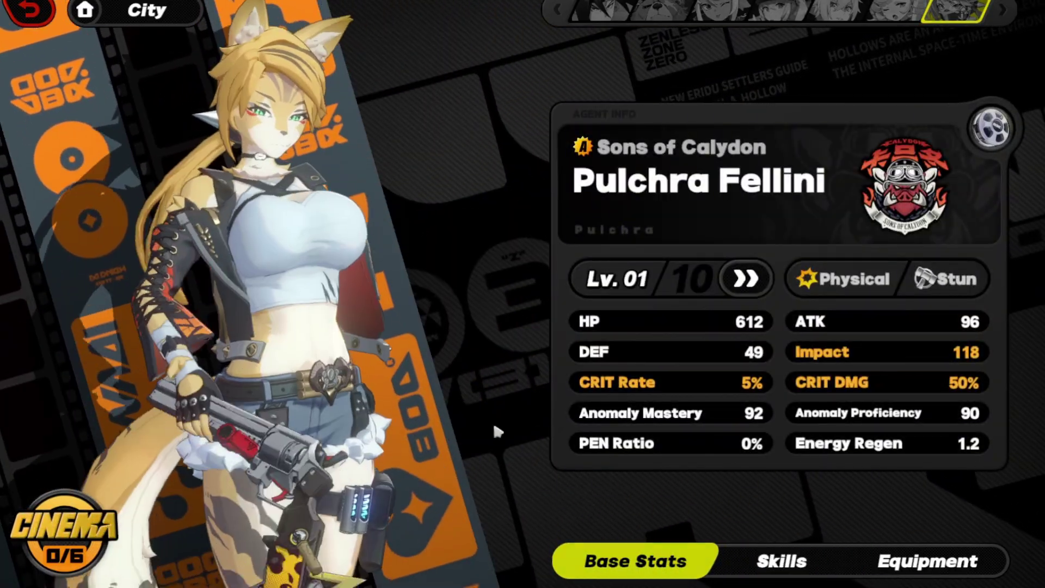
pyautogui.click(21, 6)
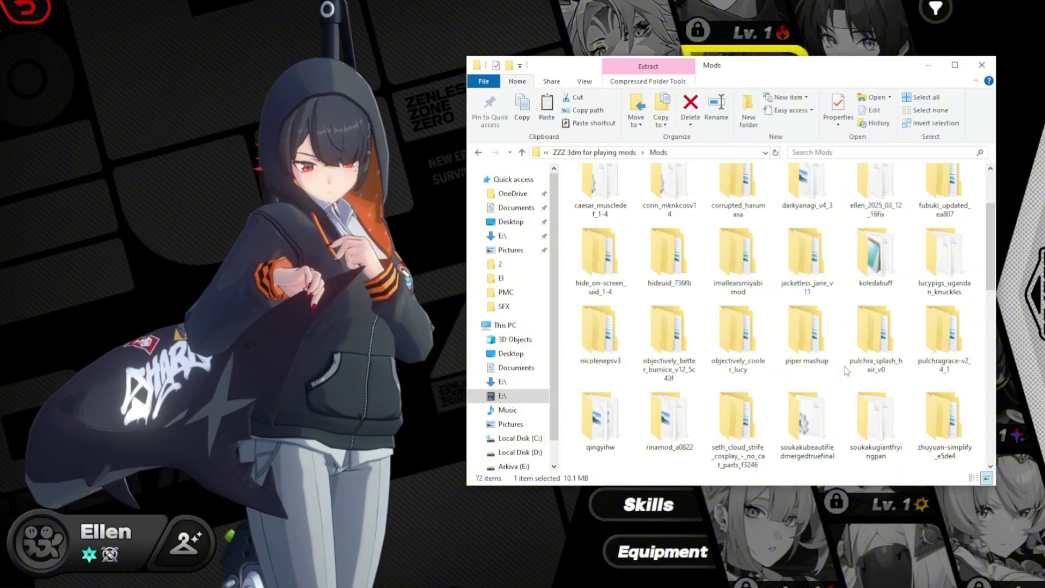
# Delete the old ellen_2025_03_12_16fix mod folder from Mods.
pyautogui.scroll(2, 847, 371)
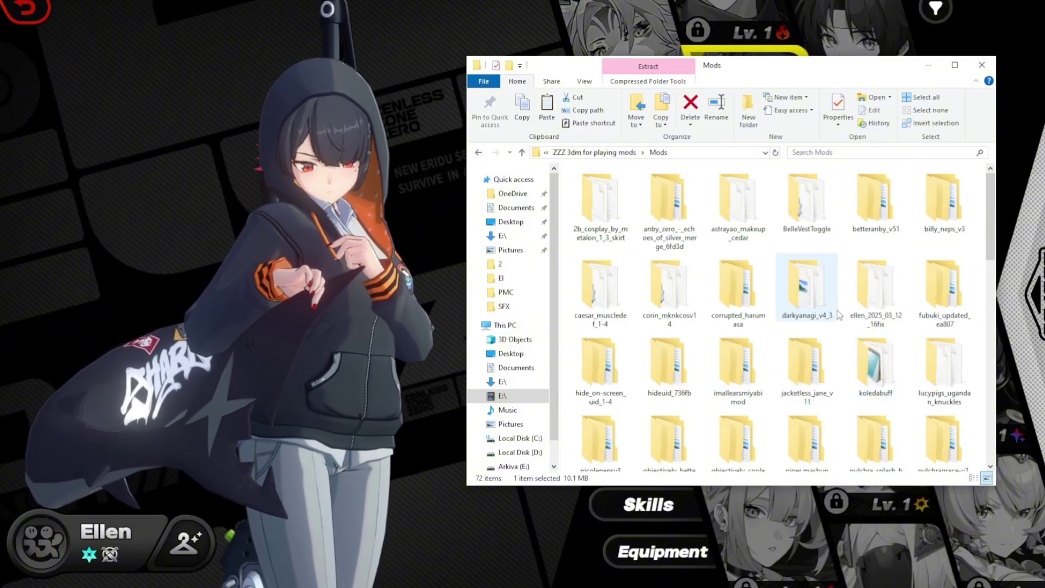
pyautogui.rightClick(886, 283)
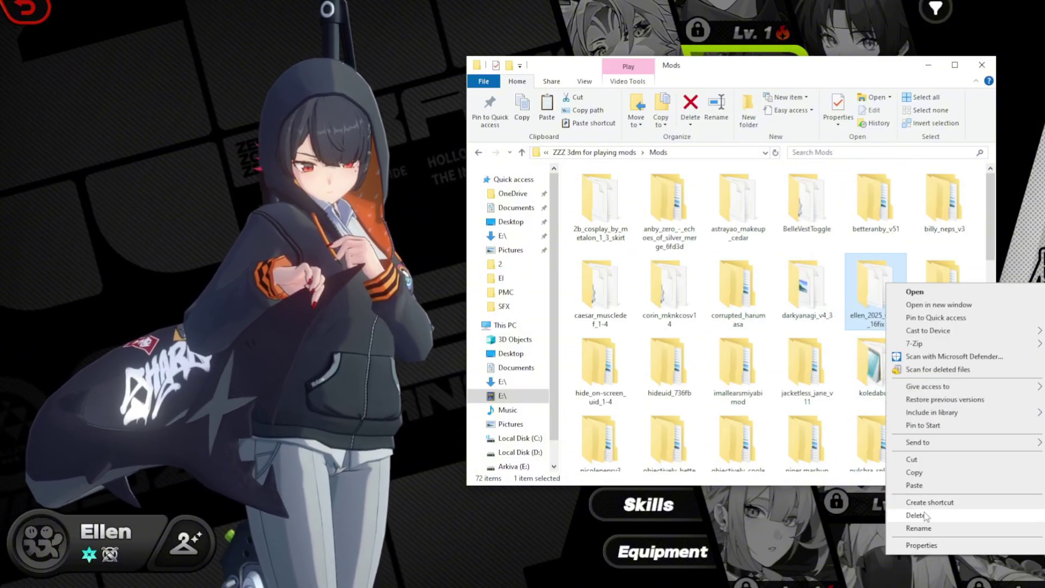
pyautogui.click(924, 515)
# Extract margherita_ellen_v02 into its own folder and minimize the Mods window.
pyautogui.scroll(-5, 606, 252)
pyautogui.rightClick(606, 252)
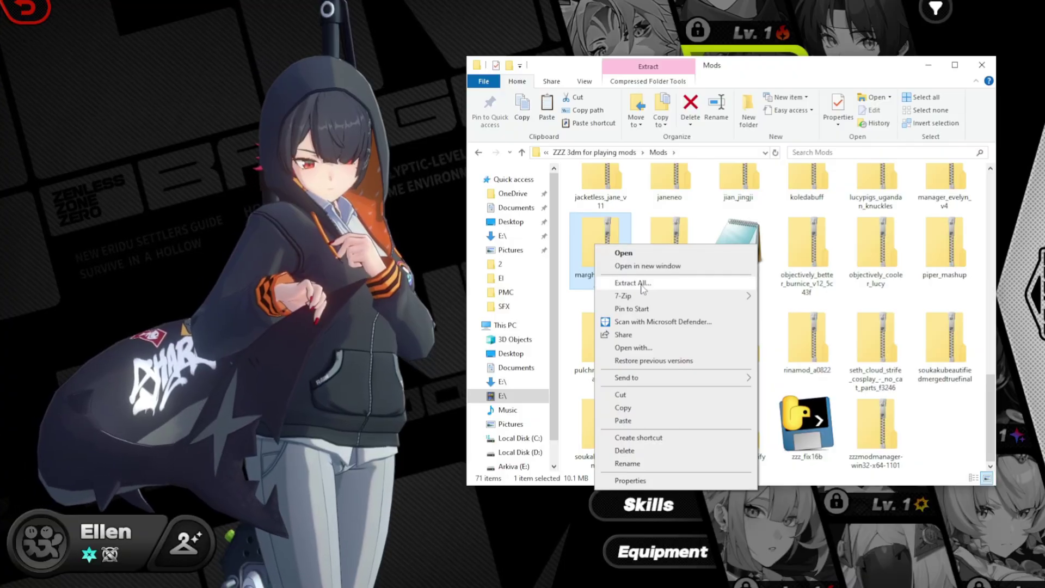
pyautogui.moveTo(691, 299)
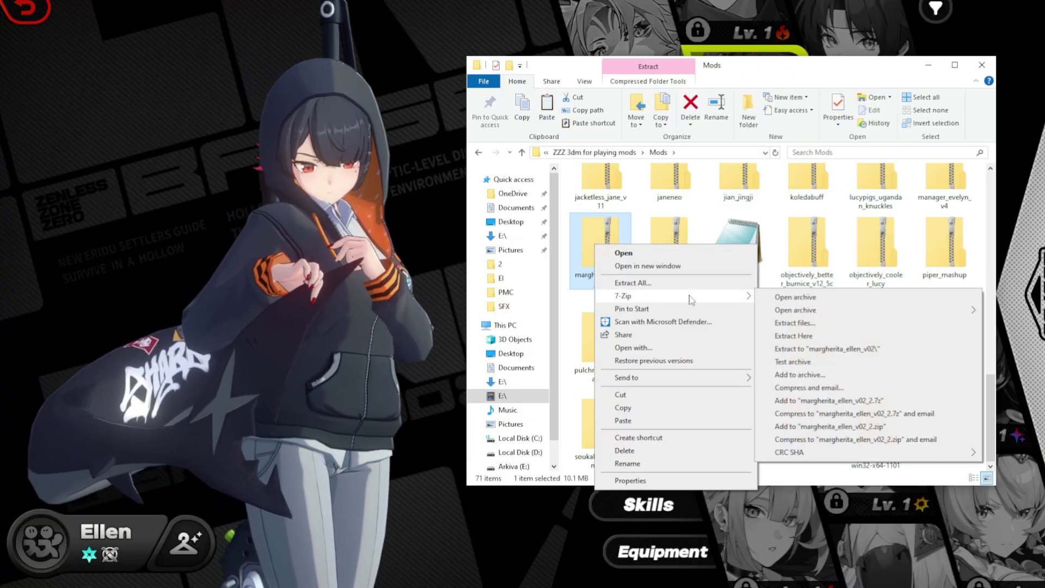
pyautogui.click(813, 349)
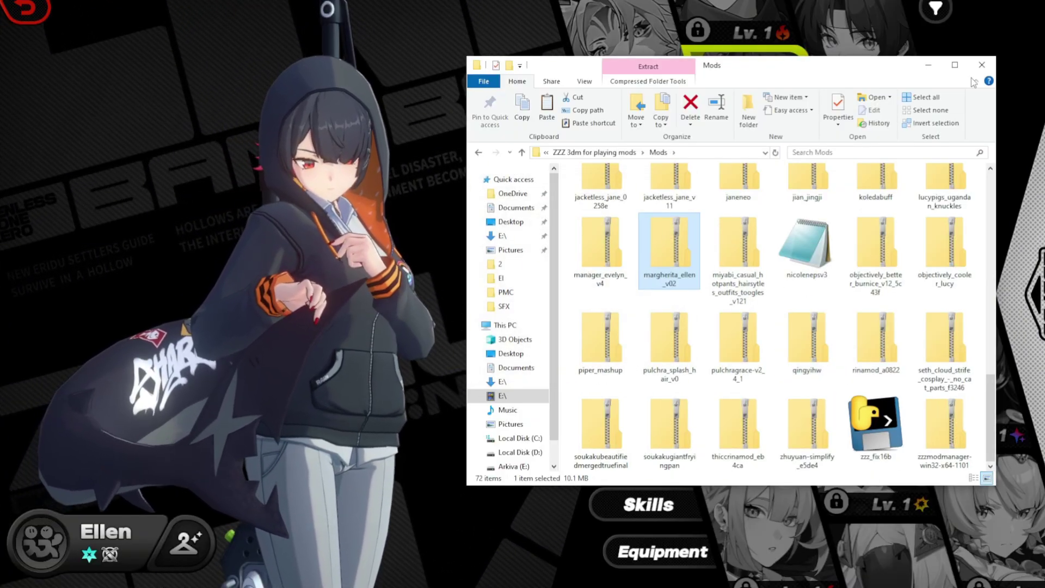
pyautogui.click(940, 69)
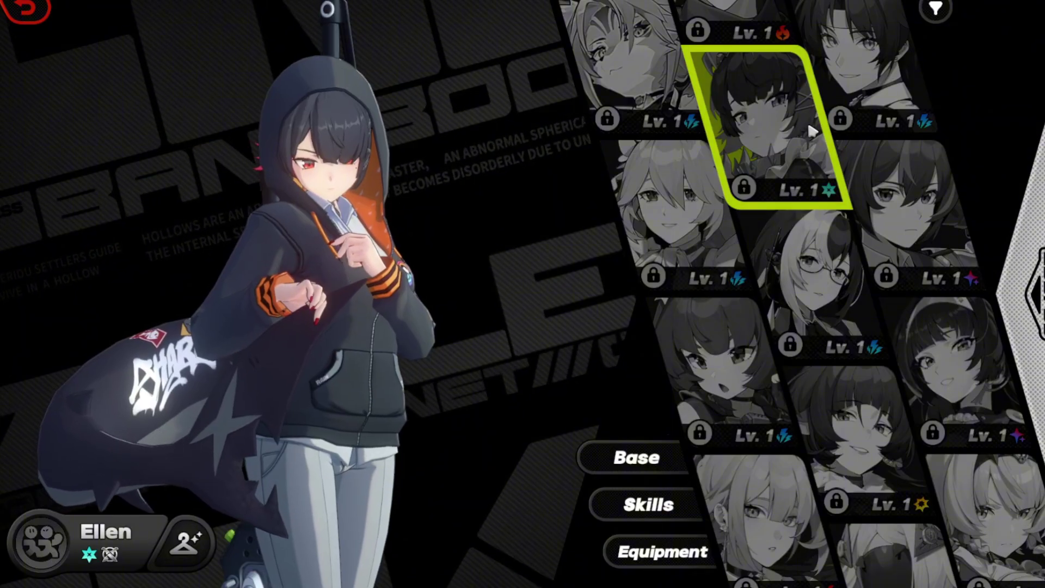
# Reload mods with F10 so Ellen shows her new Margherita outfit.
pyautogui.press('F10')
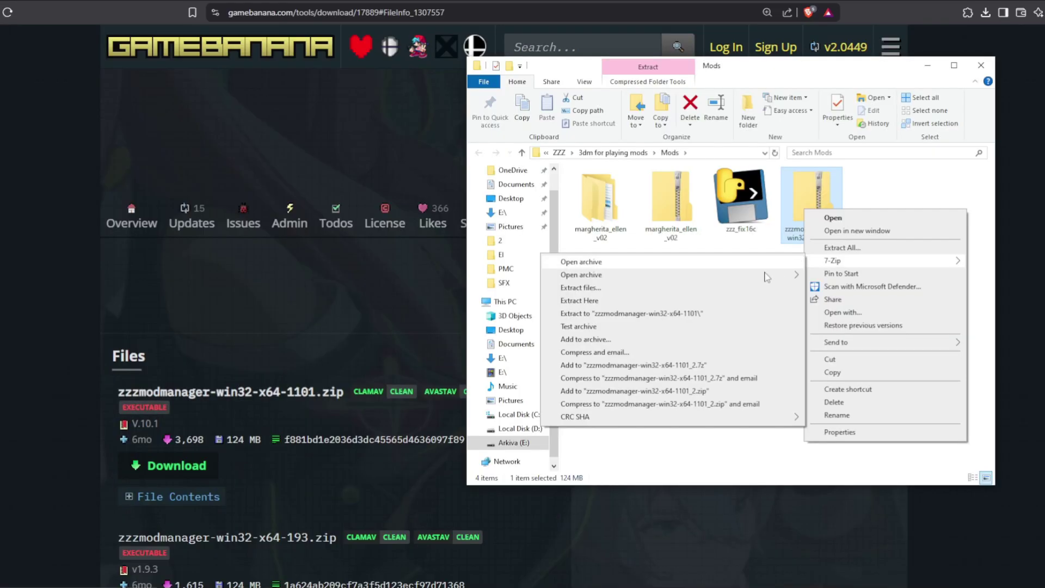
# Extract the ZZZ Mod Manager zip, open its folder, run it anyway and accept the unknown-mod prompt.
pyautogui.click(632, 314)
pyautogui.doubleClick(684, 218)
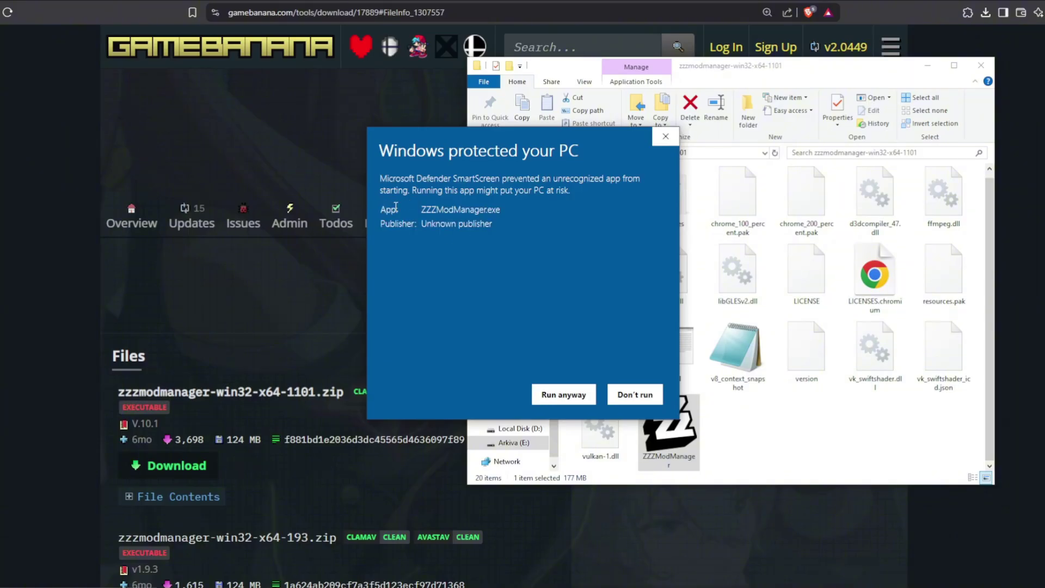
pyautogui.click(569, 396)
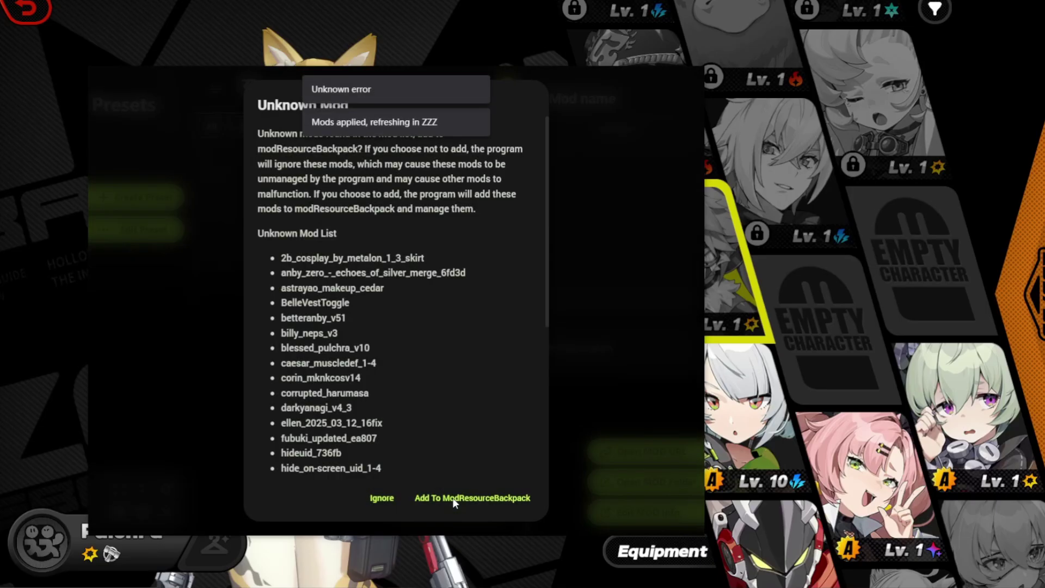
pyautogui.click(452, 498)
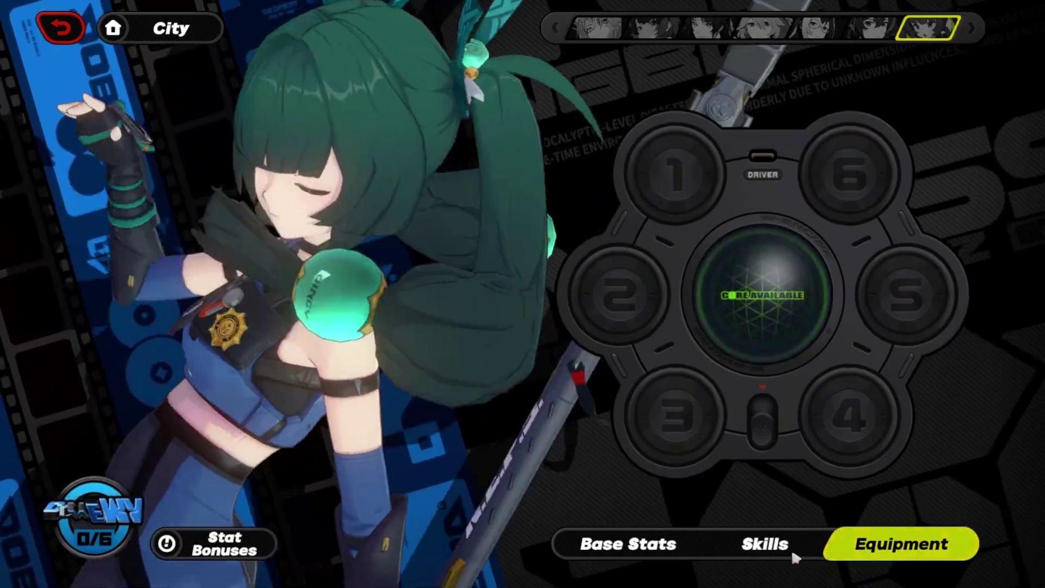
# Check the agent's Skills tab, then go back to Base Stats.
pyautogui.click(791, 549)
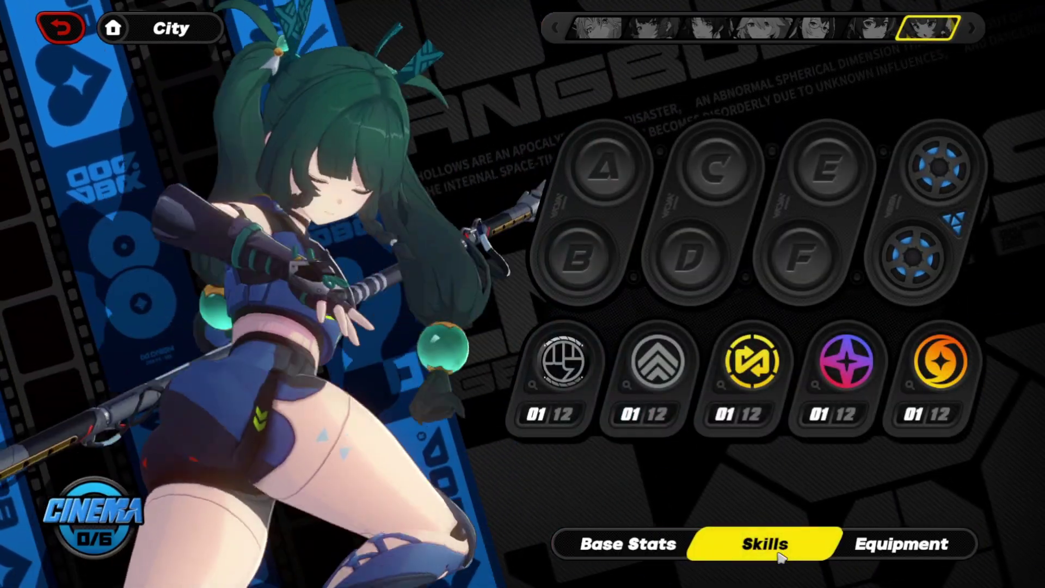
pyautogui.click(653, 552)
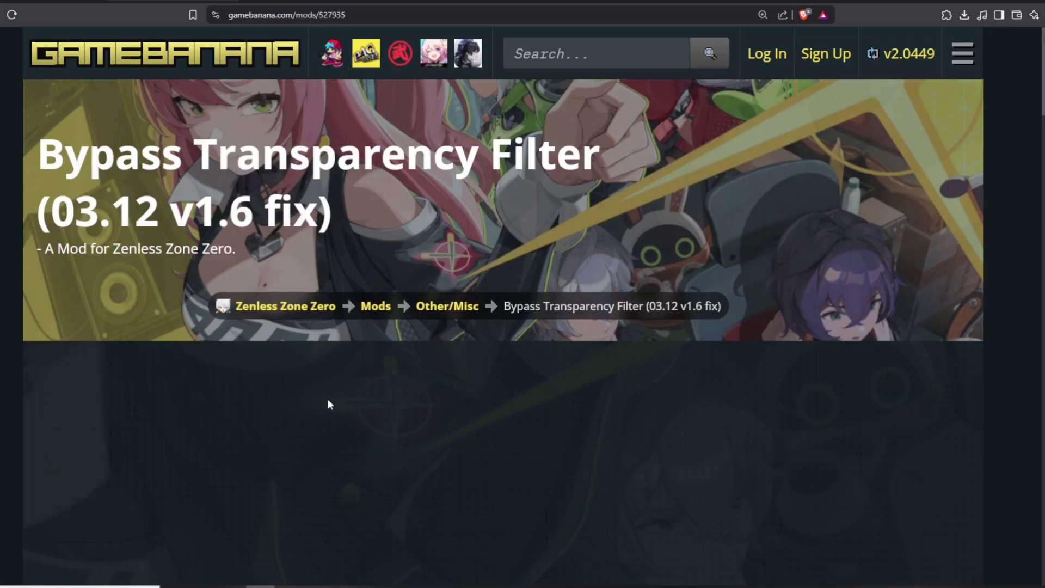
# Open a mod screenshot in the gallery viewer and step through two before/after comparisons.
pyautogui.scroll(-3, 327, 404)
pyautogui.click(289, 414)
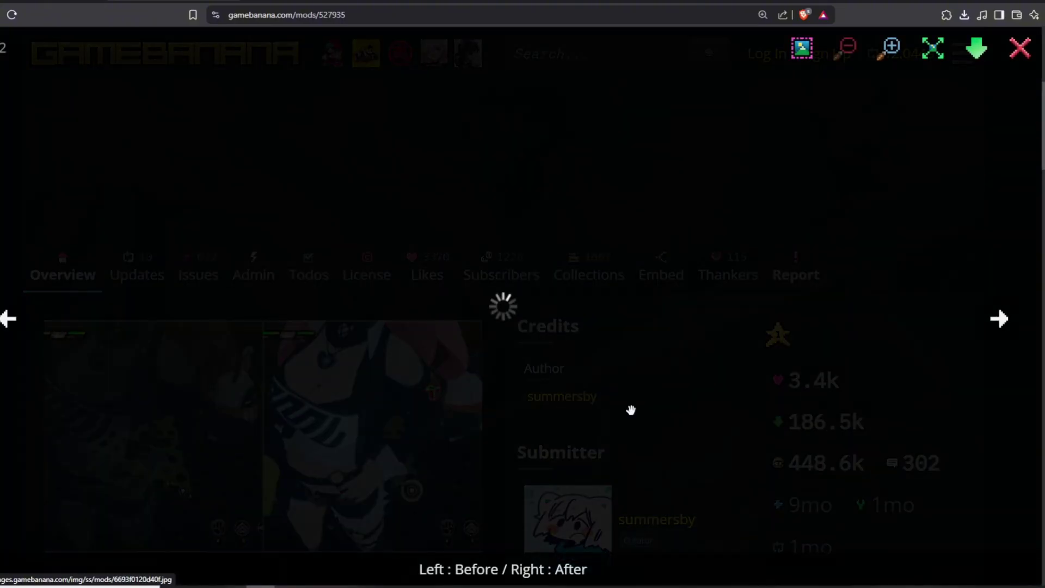
pyautogui.click(1000, 327)
pyautogui.click(1000, 321)
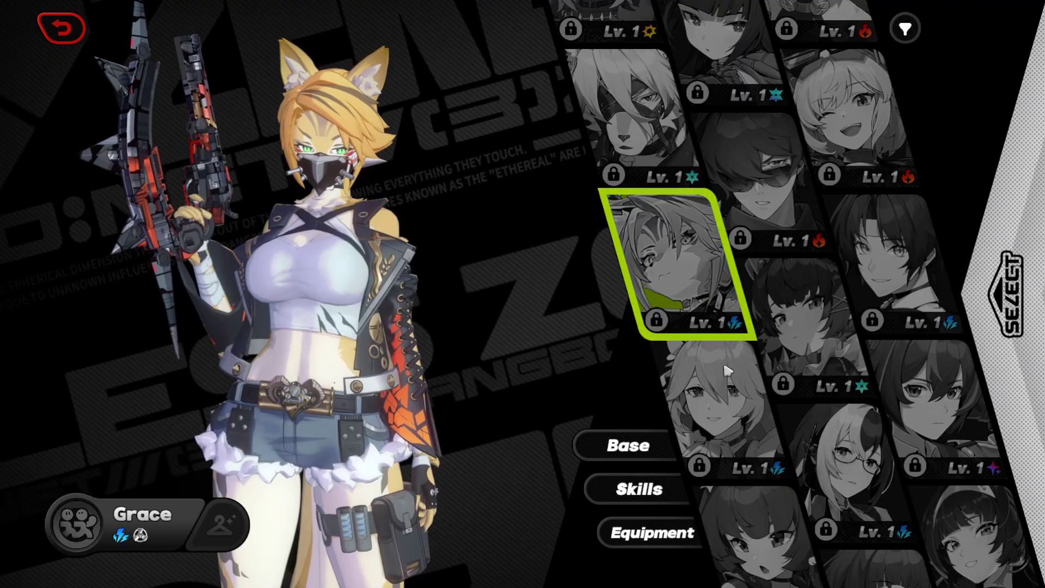
# Pick Nekomata on the agent grid and confirm her as the selected agent.
pyautogui.scroll(5, 769, 341)
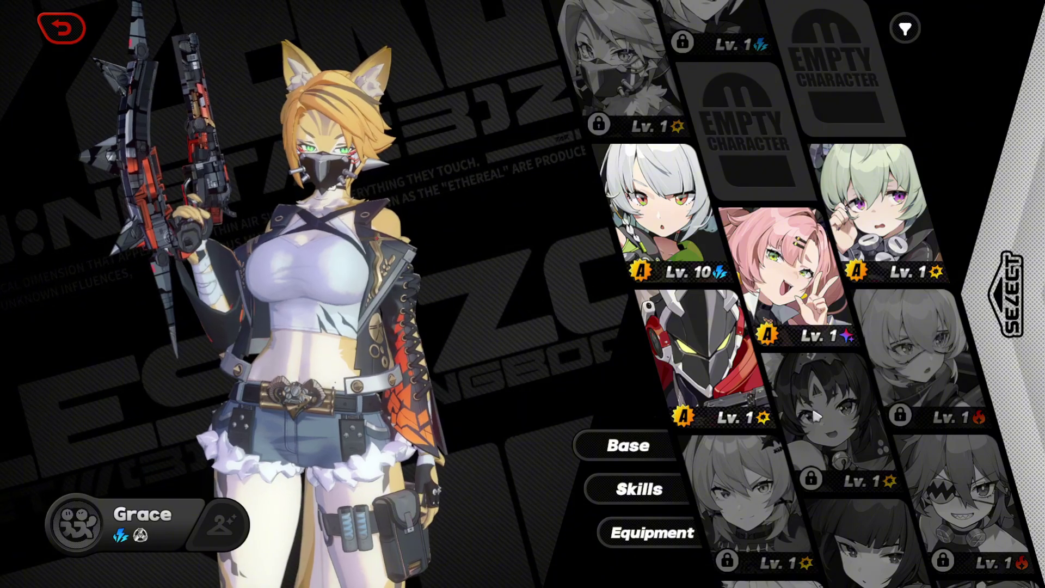
pyautogui.click(812, 406)
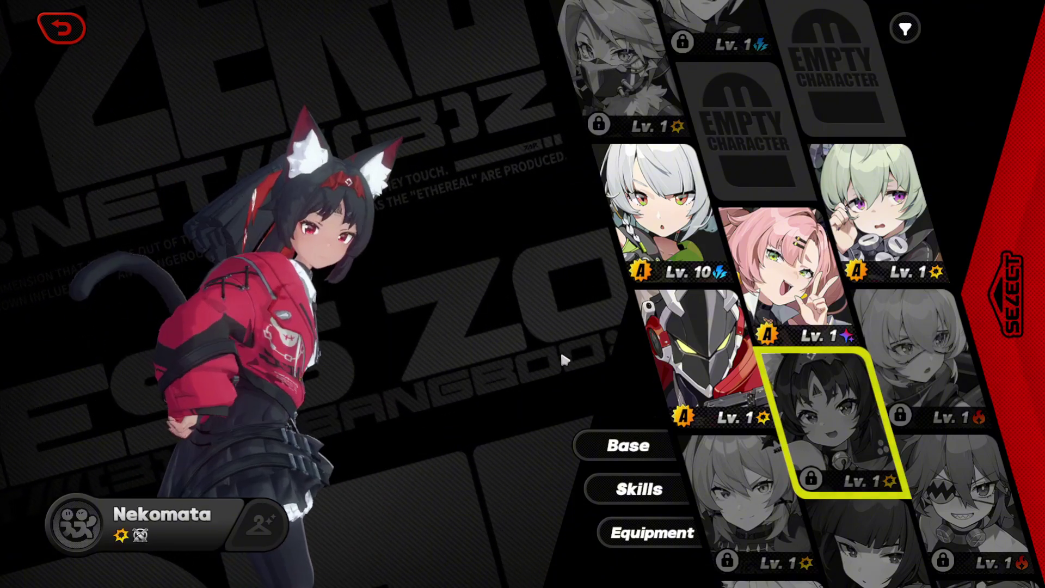
pyautogui.click(624, 445)
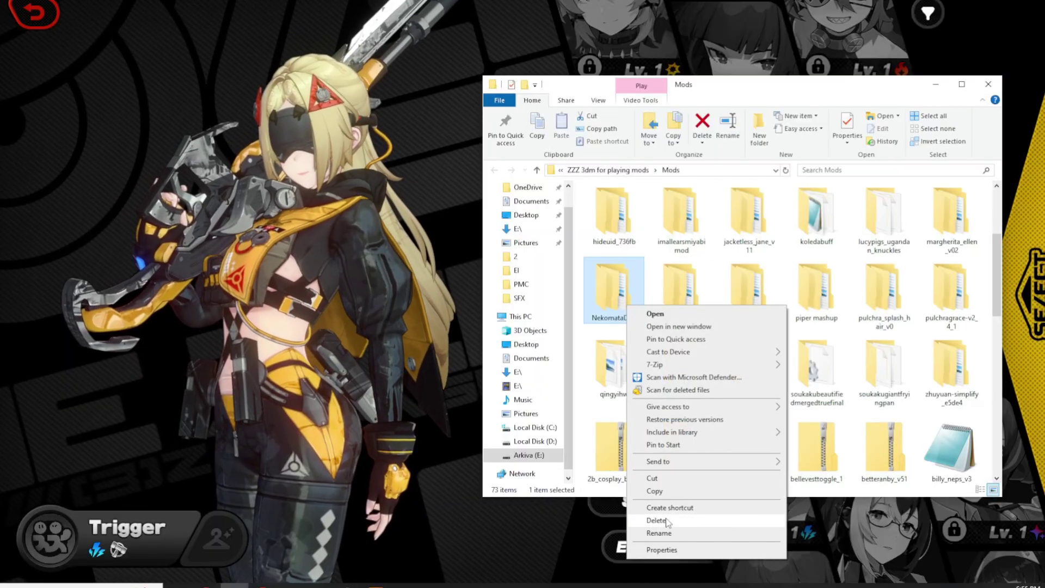
# Delete the selected item from the mod folder, then pick Evelyn from the agent grid.
pyautogui.click(656, 520)
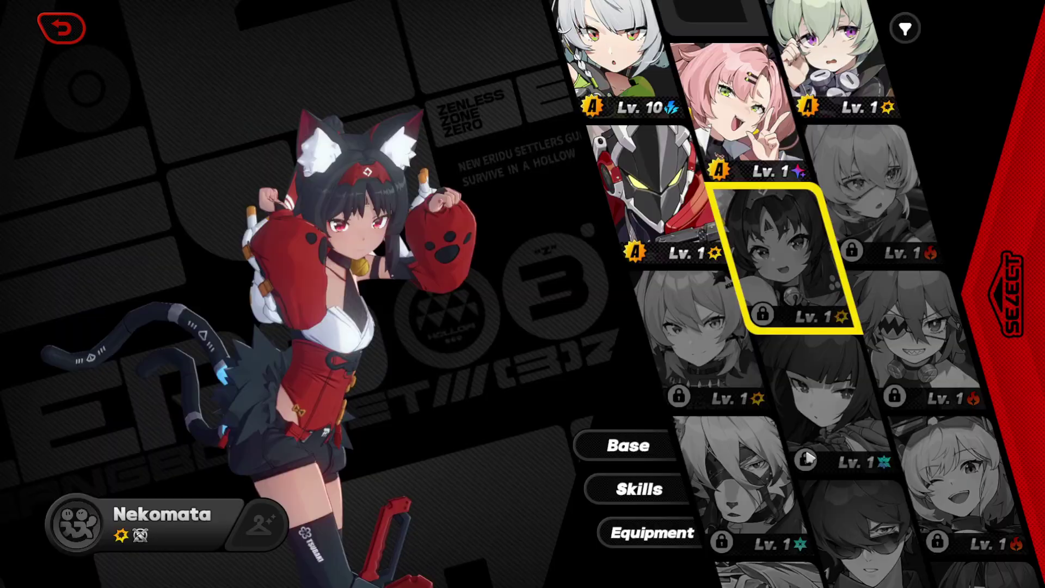
pyautogui.moveTo(808, 459); pyautogui.dragTo(781, 172)
pyautogui.click(721, 420)
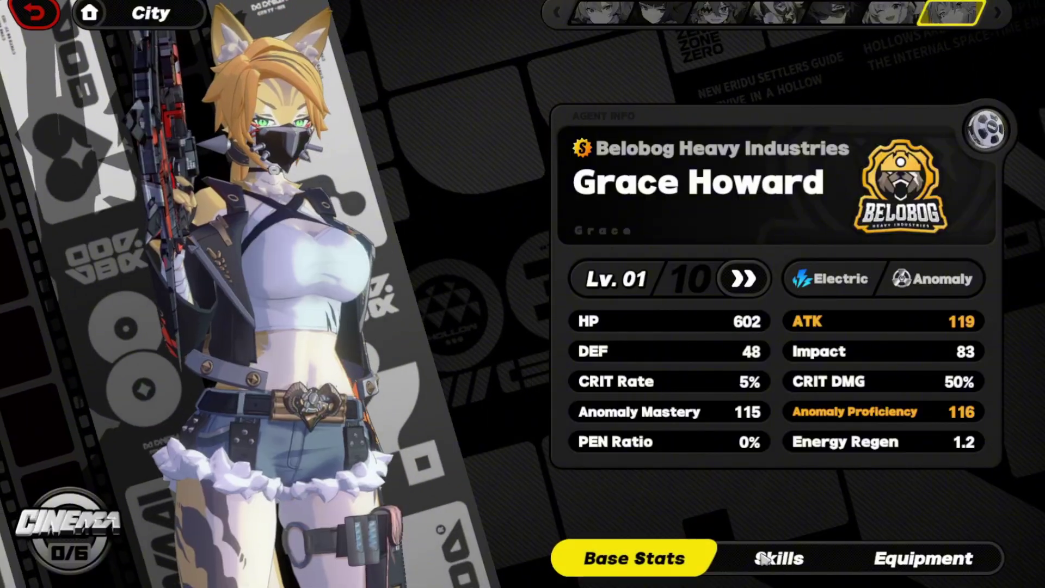
# Look through Grace's Skills and Equipment pages, then return to her Base Stats.
pyautogui.click(768, 559)
pyautogui.click(892, 558)
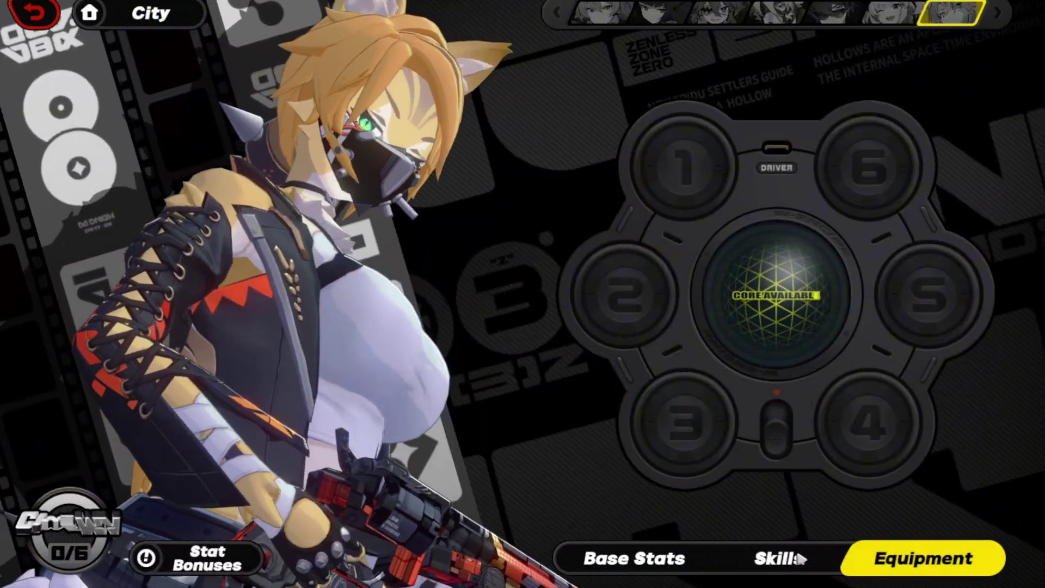
pyautogui.click(801, 559)
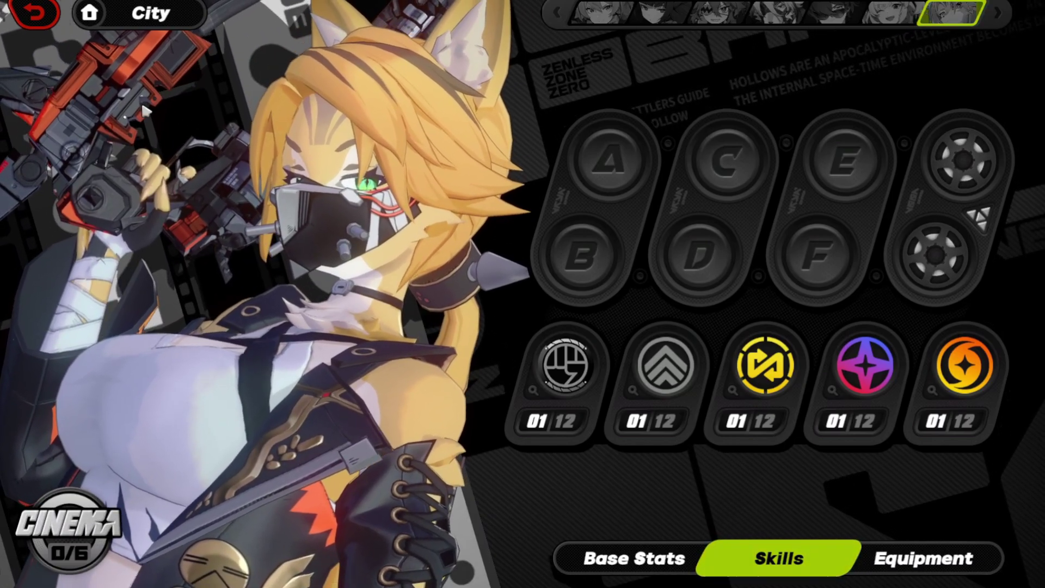
pyautogui.click(653, 558)
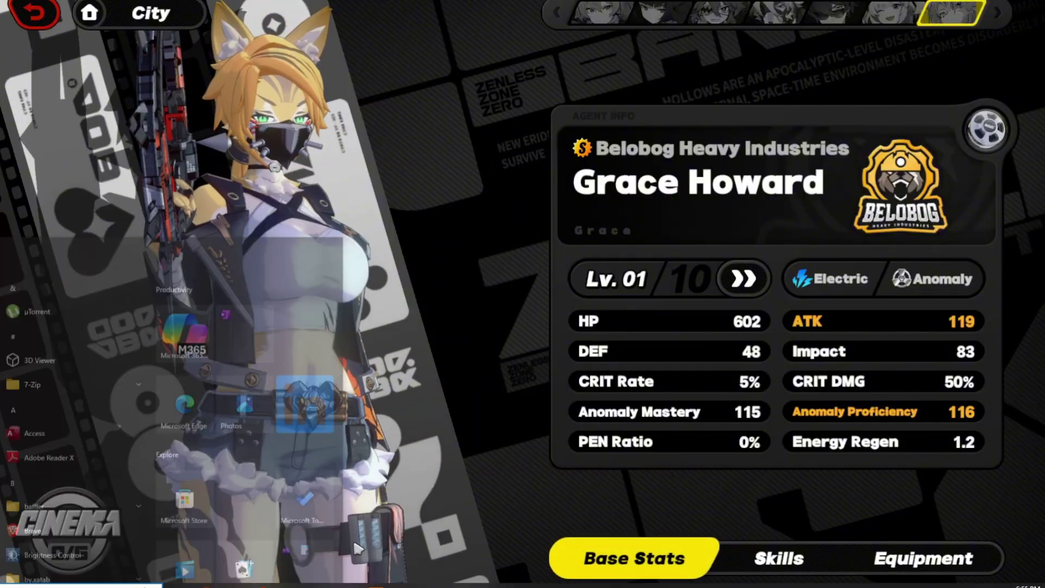
# Delete the third subfolder inside pulchragrace-v2_4_1 > PulchraGrace_Standard.
pyautogui.hotkey('alt', 'Tab')
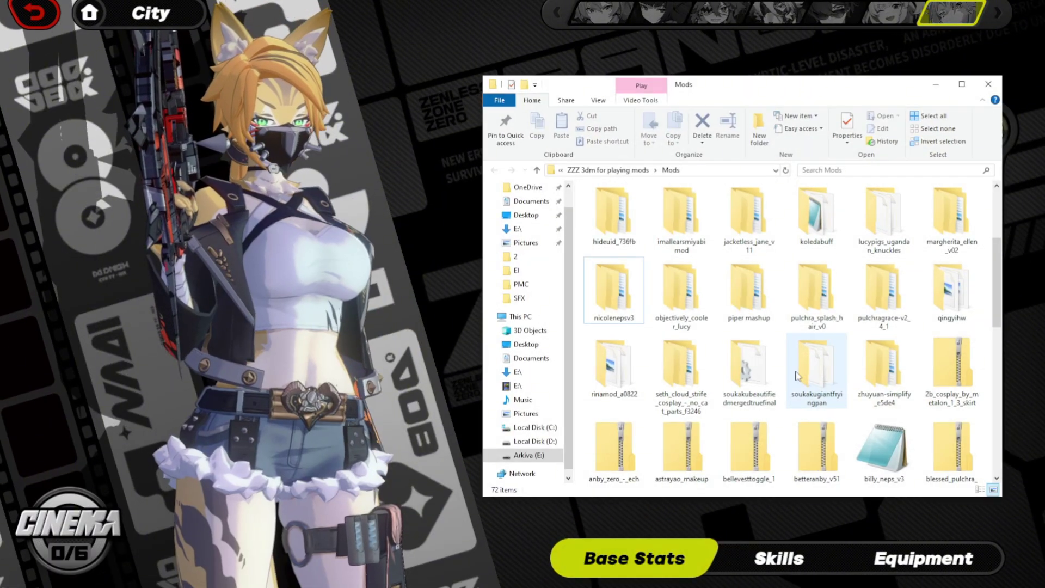
pyautogui.doubleClick(870, 305)
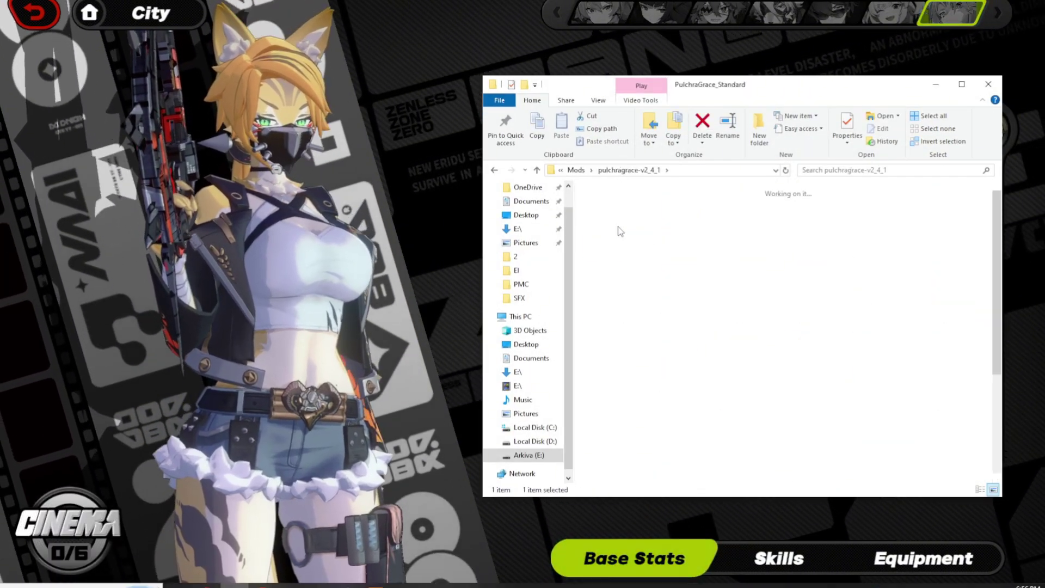
pyautogui.doubleClick(614, 218)
pyautogui.rightClick(750, 219)
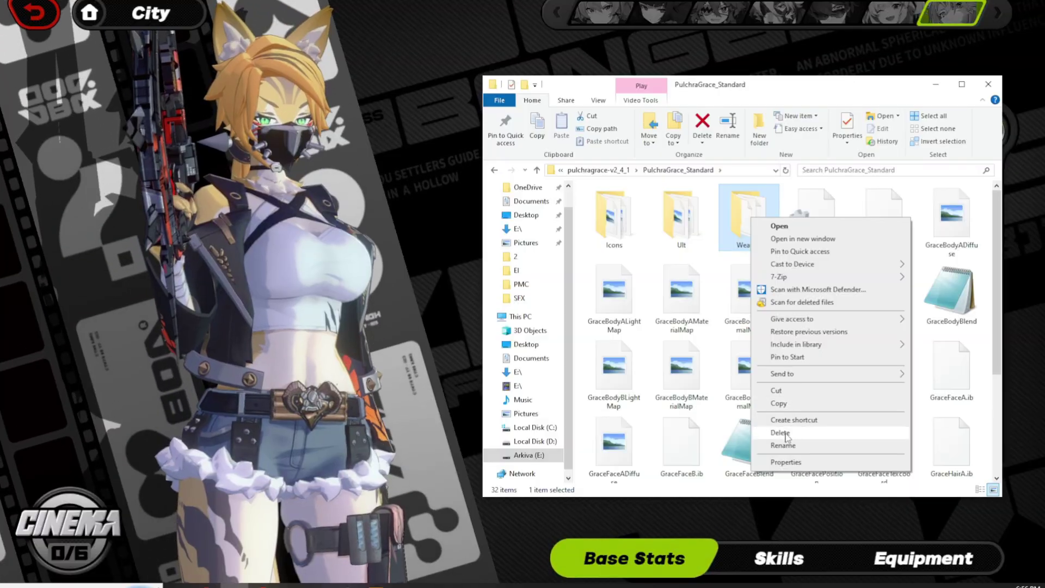
pyautogui.click(780, 433)
# Minimize Explorer, check Grace's Skills and Equipment pages, then bring the PulchraGrace_Standard folder back.
pyautogui.click(933, 82)
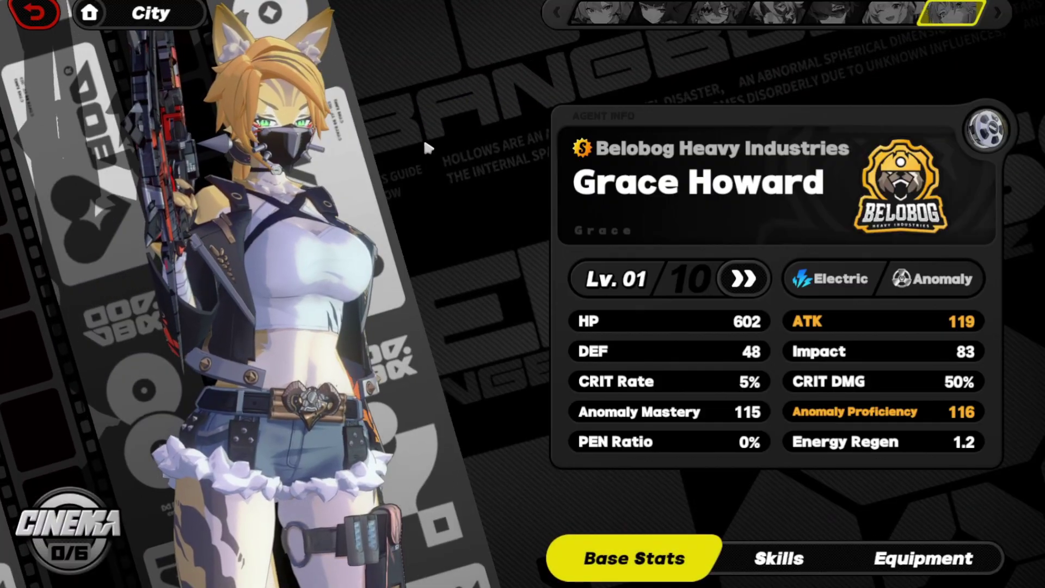
pyautogui.click(784, 559)
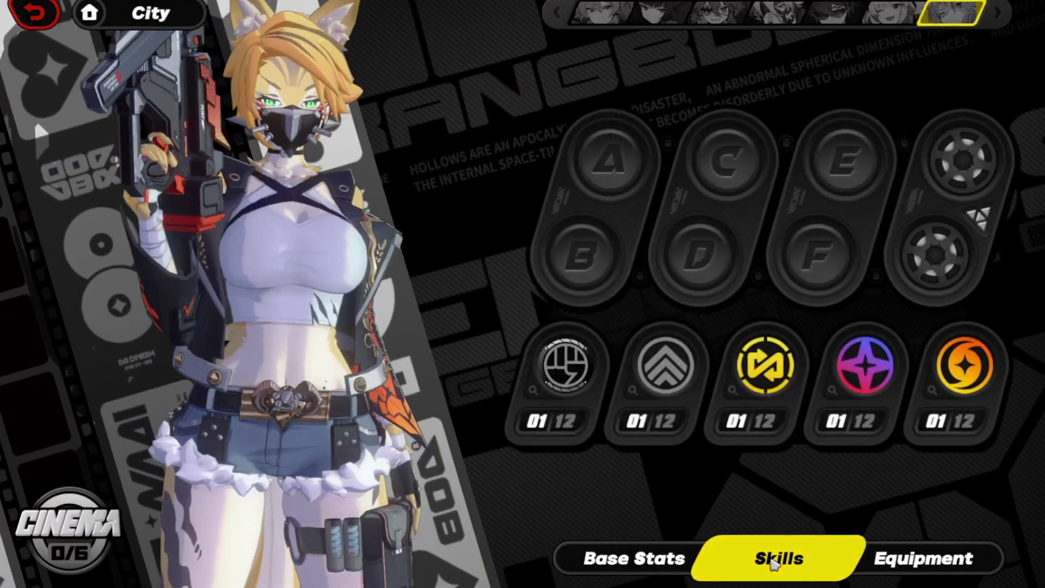
pyautogui.click(868, 558)
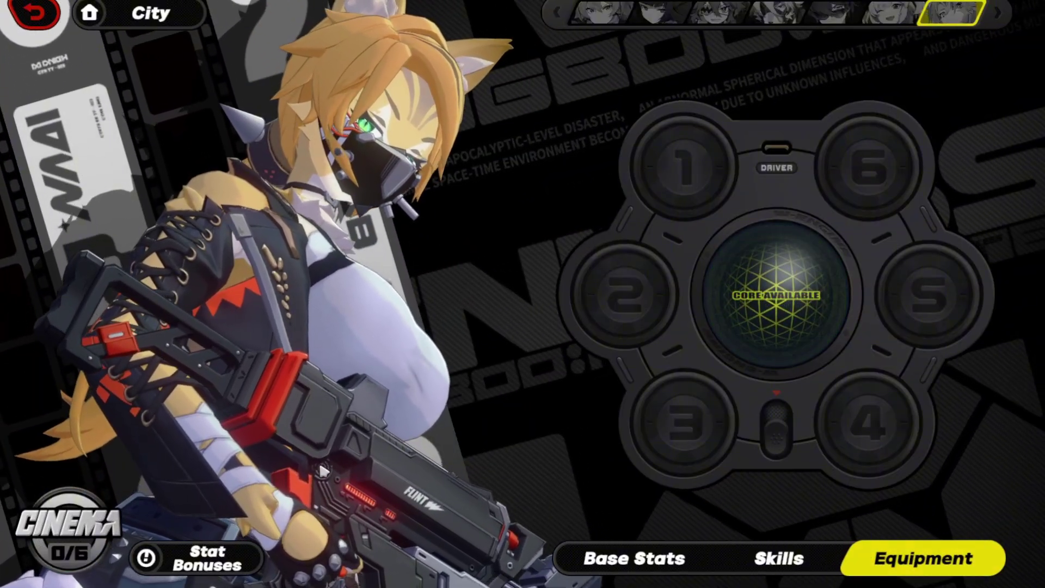
pyautogui.hotkey('alt', 'Tab')
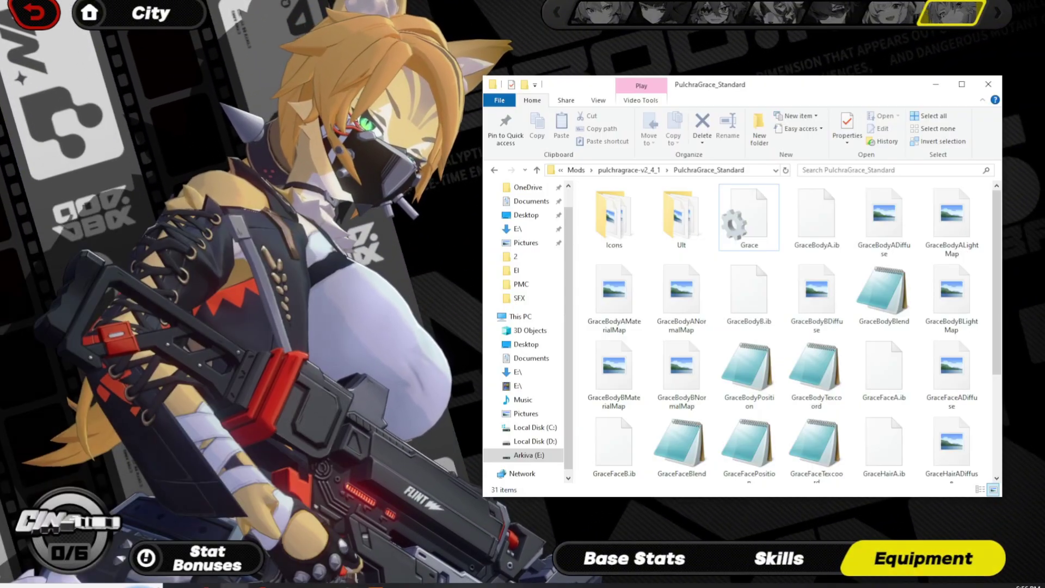